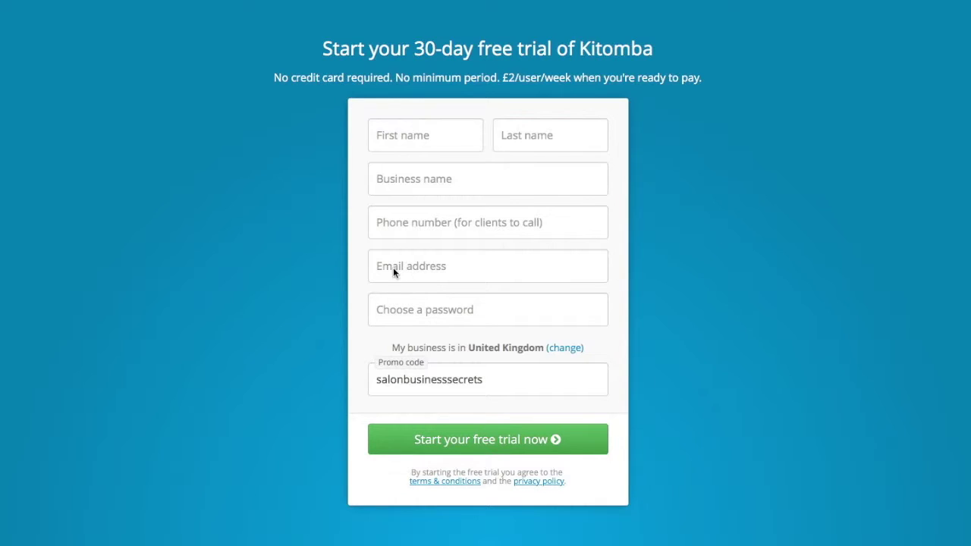
Enter the owner's first and last name and the business name 'Calm Beauty & Hair'.
left_click(430, 134)
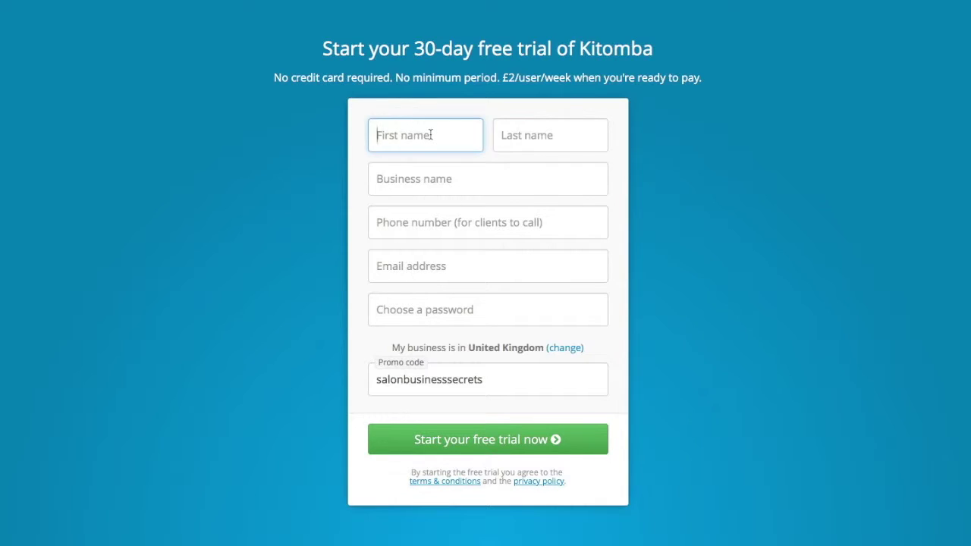
left_click(550, 135)
type("Smoit")
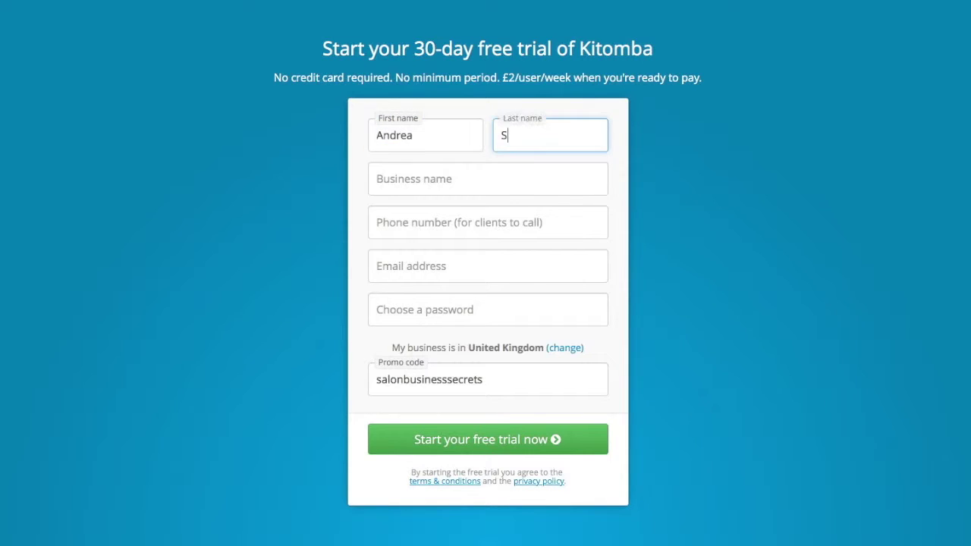
key("BackSpace")
key("BackSpace")
key("BackSpace")
type("ith")
key("Tab")
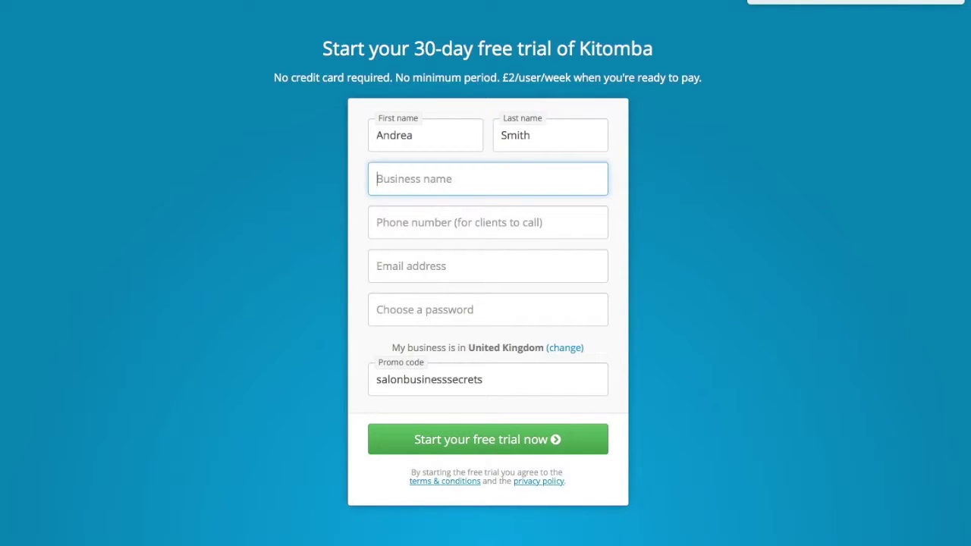
type("Calm B")
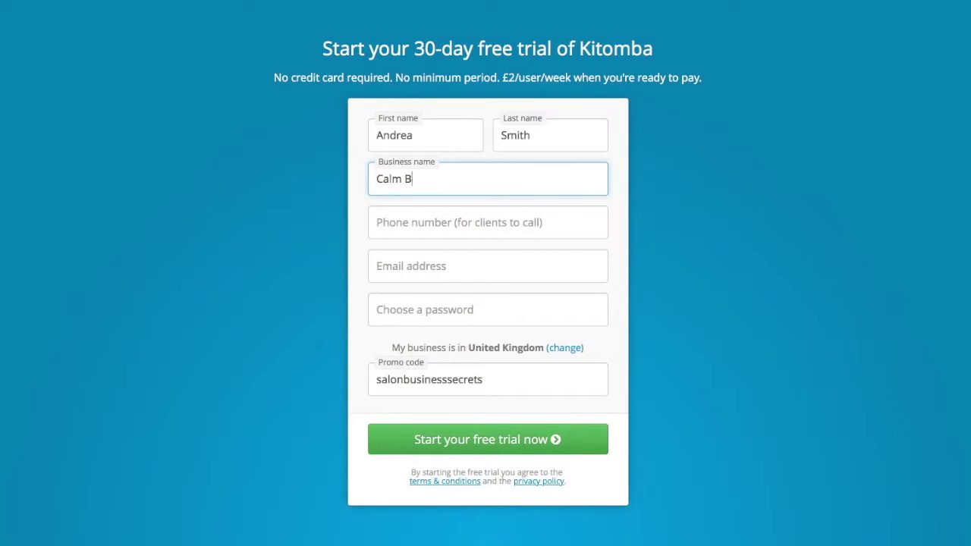
type("eauty & Hair")
Fill in the salon's phone number, e-mail address and account password, then submit the sign-up.
left_click(377, 223)
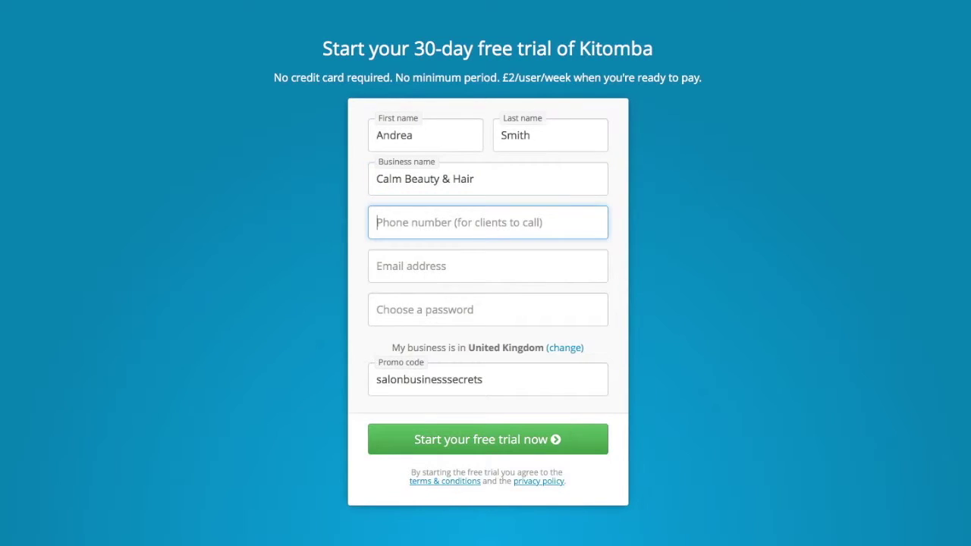
type("0141 ")
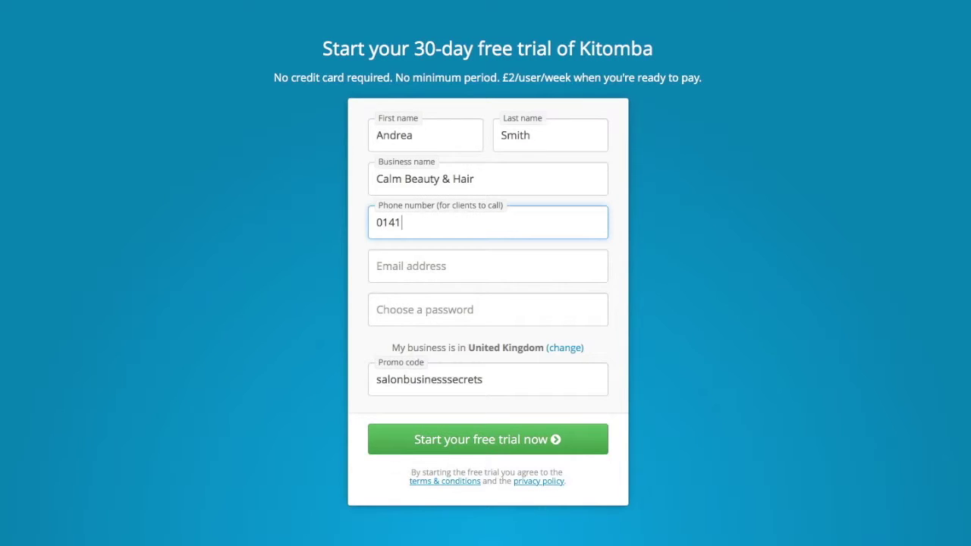
type("12345678")
left_click(377, 265)
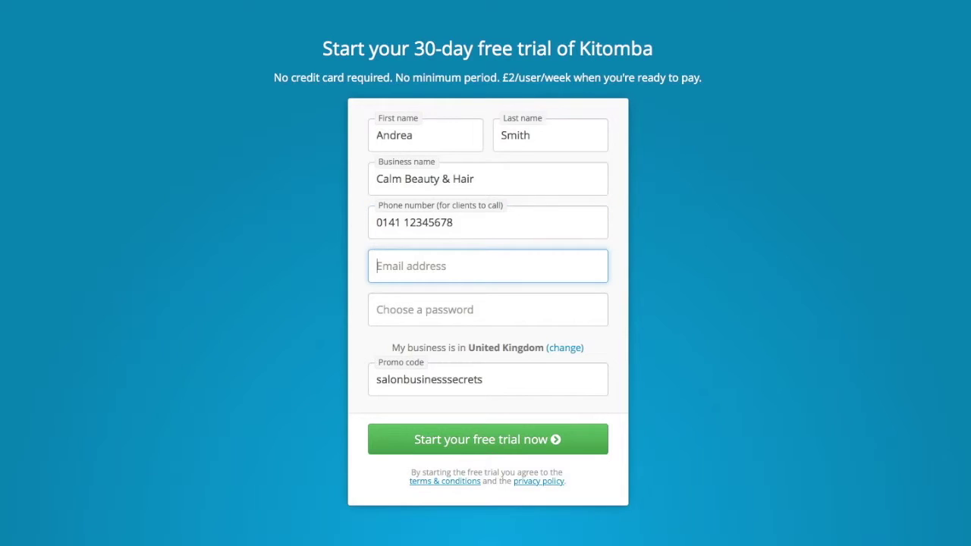
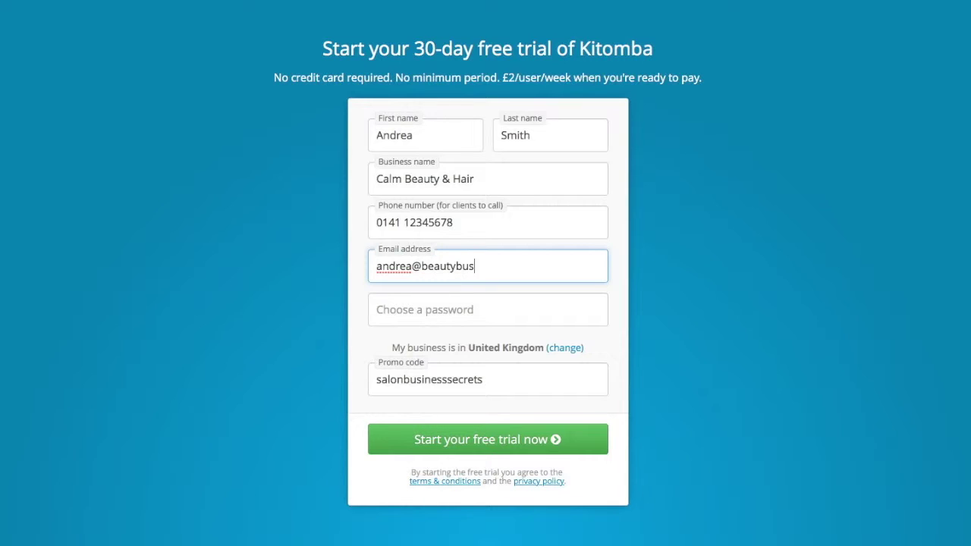
key("Tab")
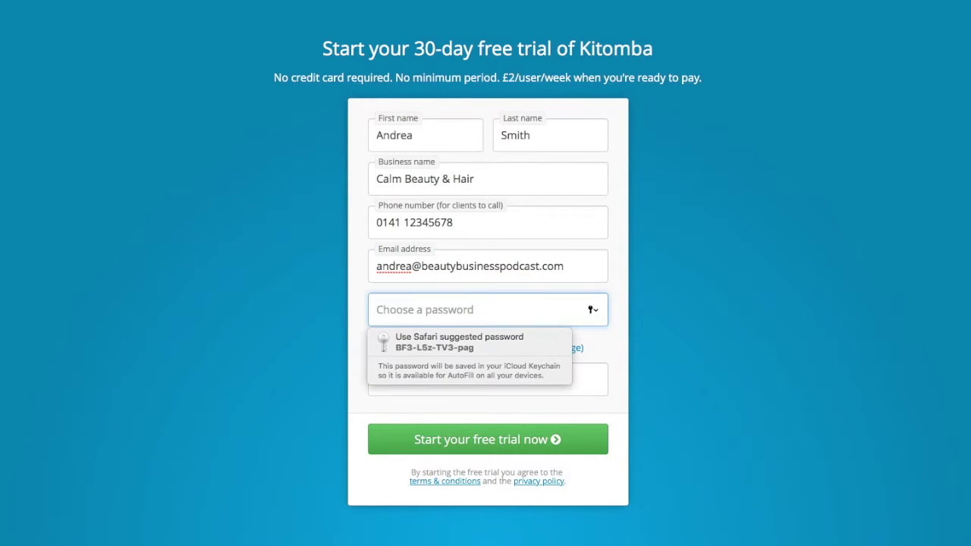
type("••••••••••••")
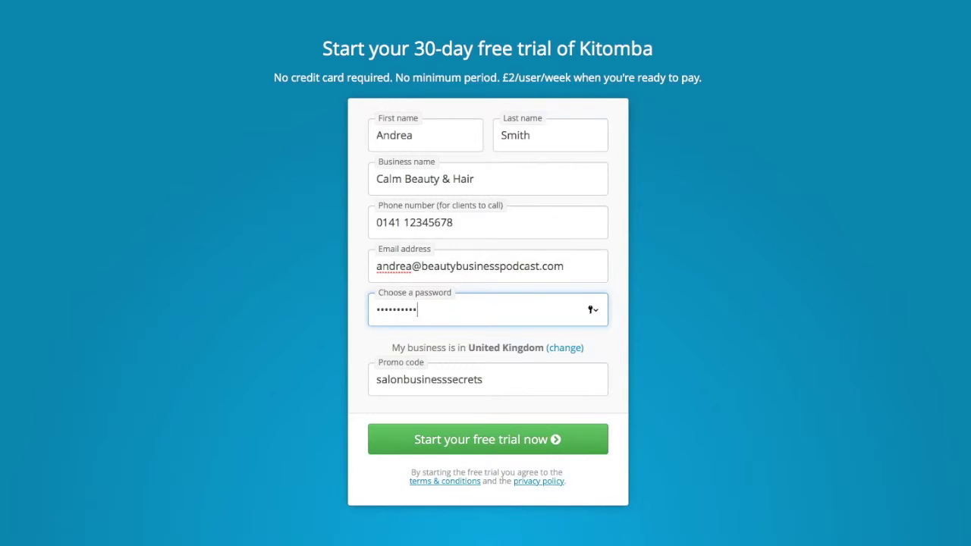
key("Tab")
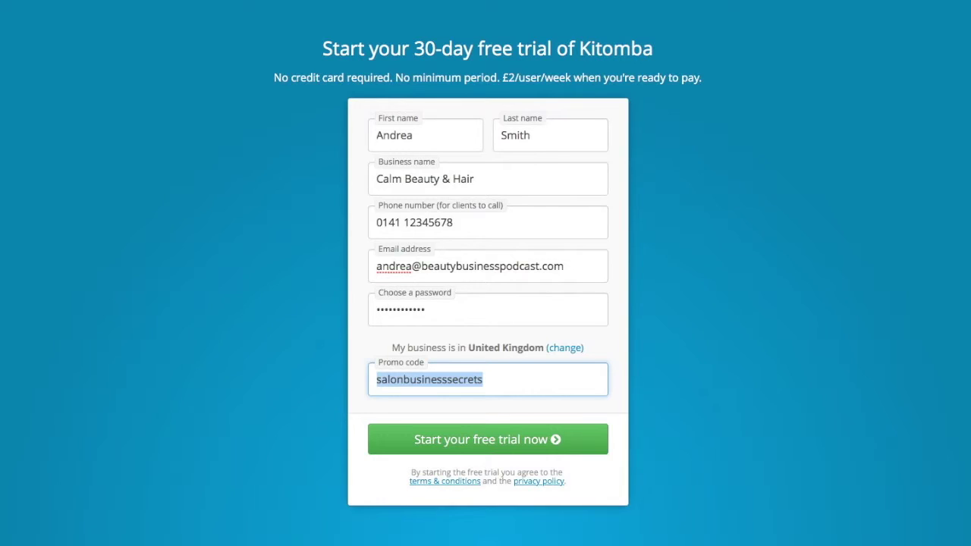
left_click(506, 451)
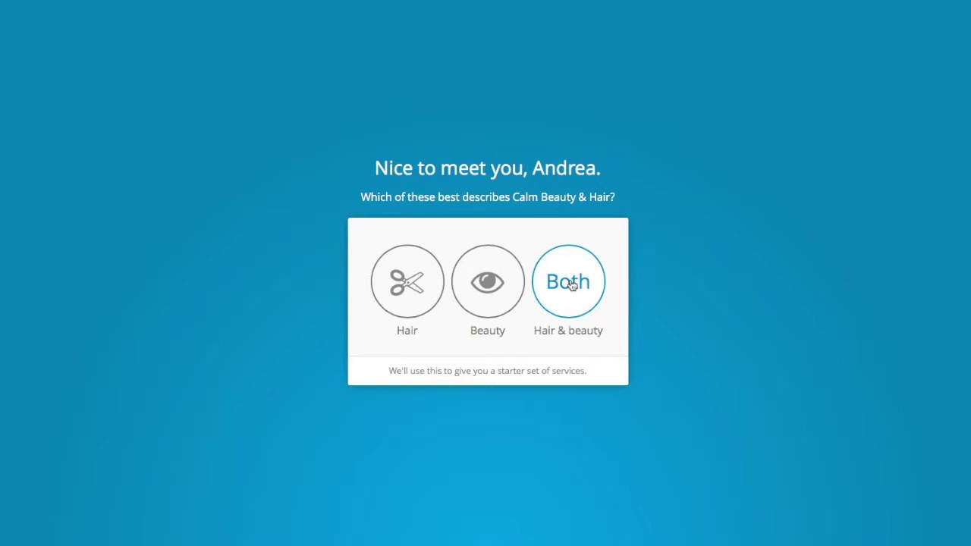
Choose Both (Hair & beauty) as the business type.
left_click(572, 284)
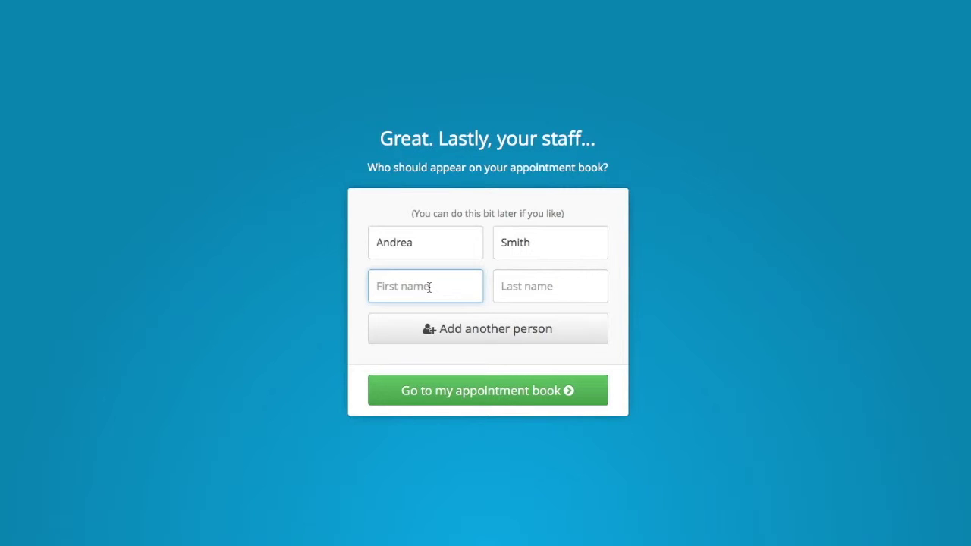
Enter the second and third staff members' first and last names, then finish setup.
key("Tab")
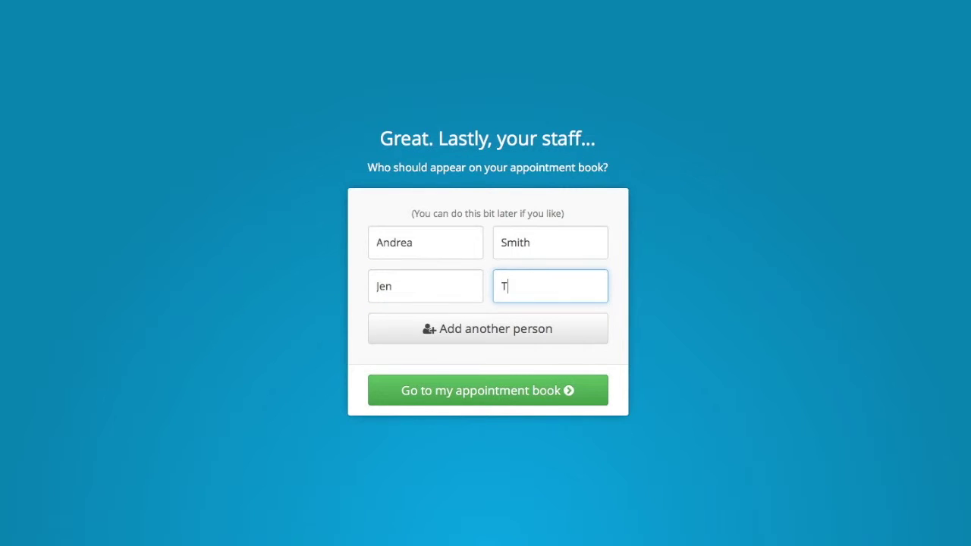
left_click(711, 295)
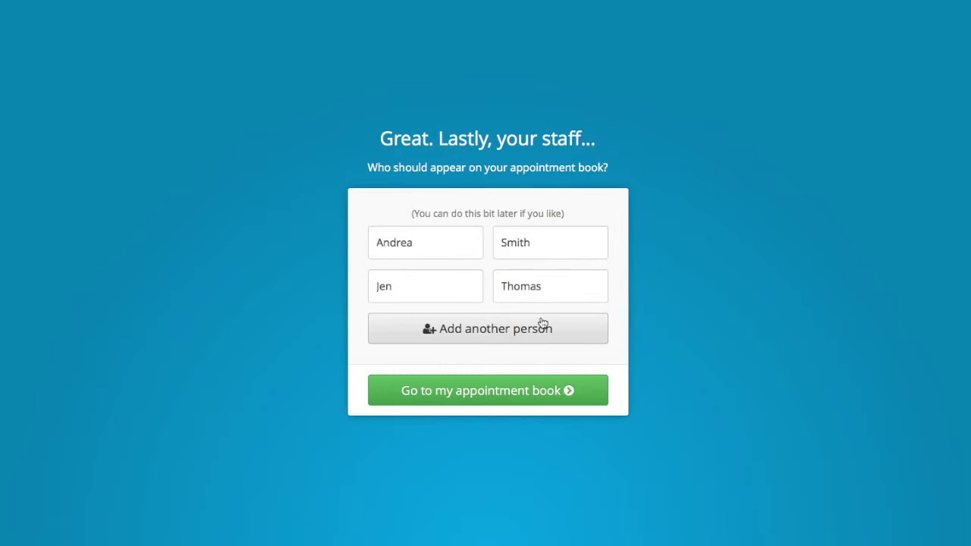
left_click(524, 334)
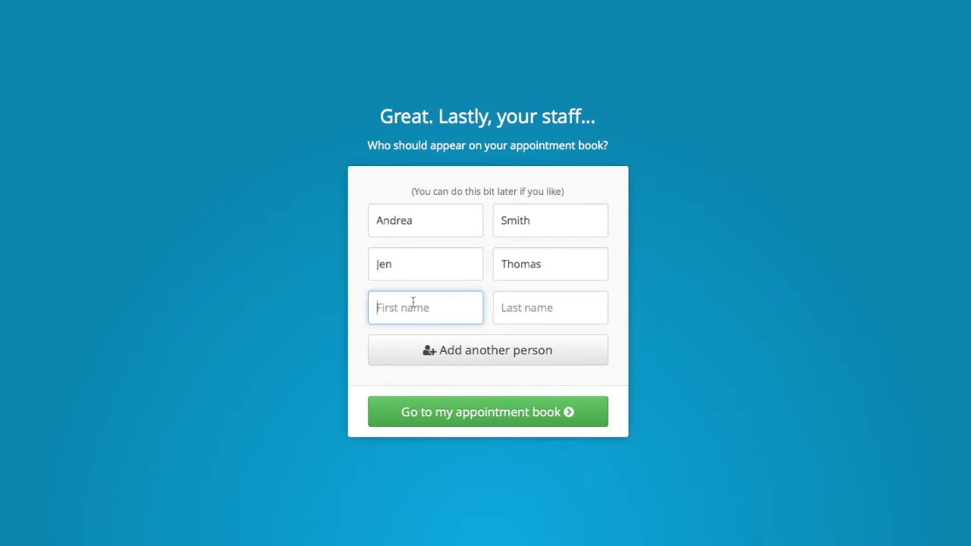
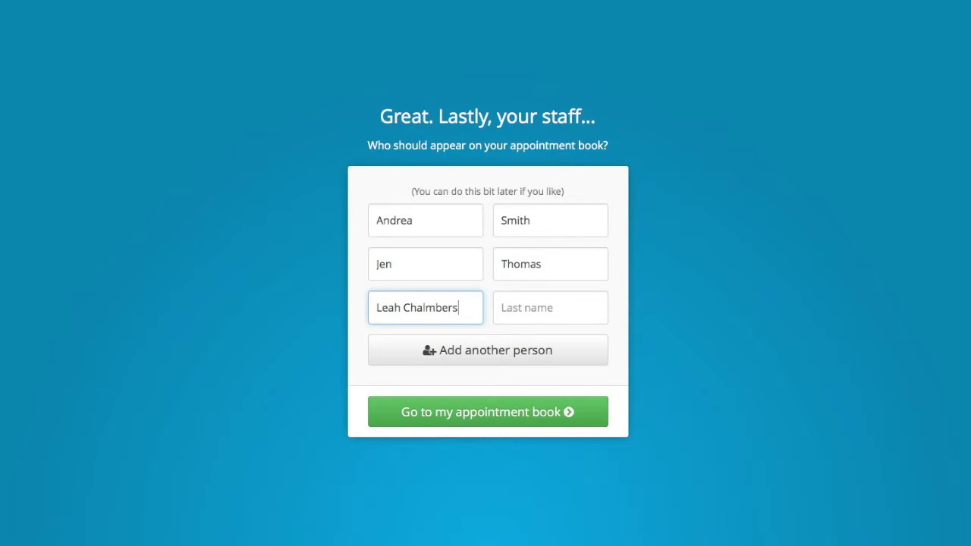
key("Tab")
type("Chalmers")
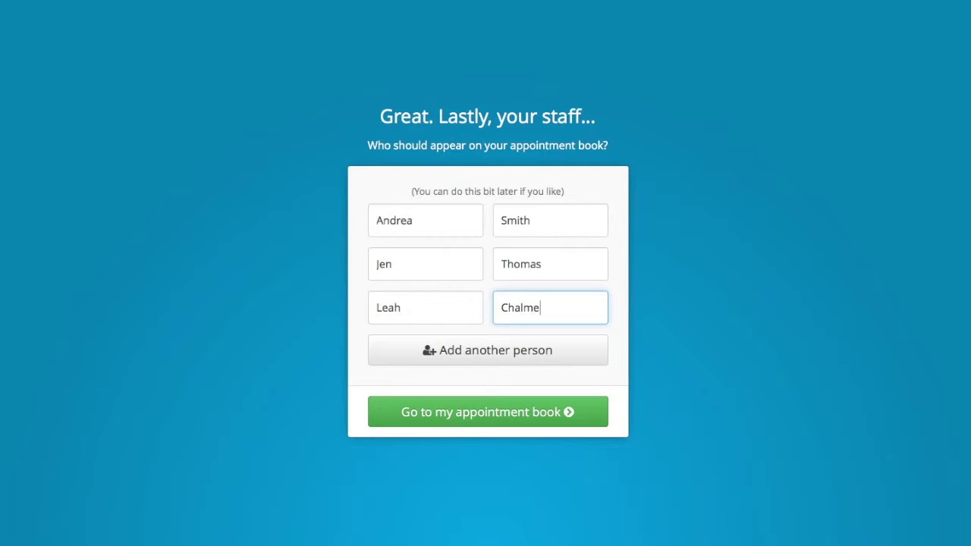
left_click(446, 415)
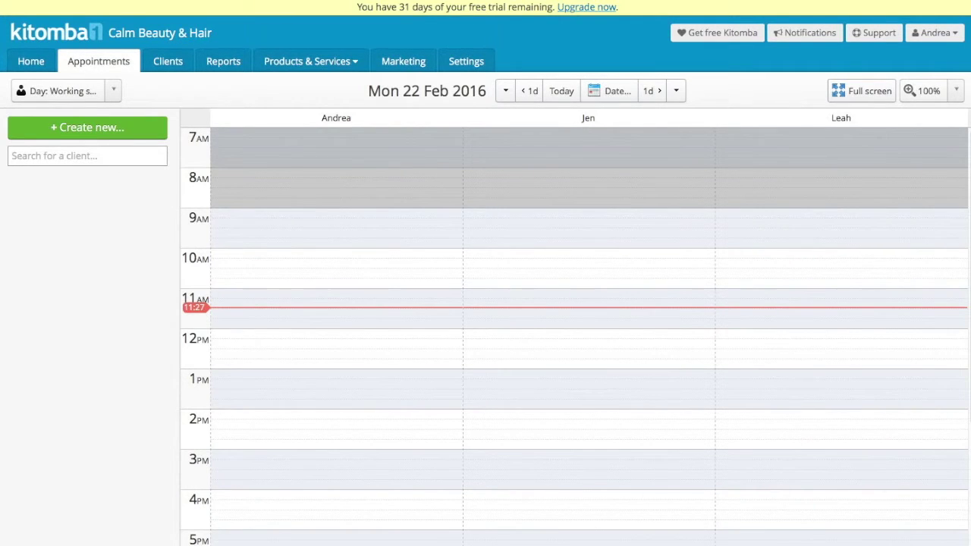
Dismiss the support chat and start a new appointment in the owner's 12 PM slot.
left_click(851, 229)
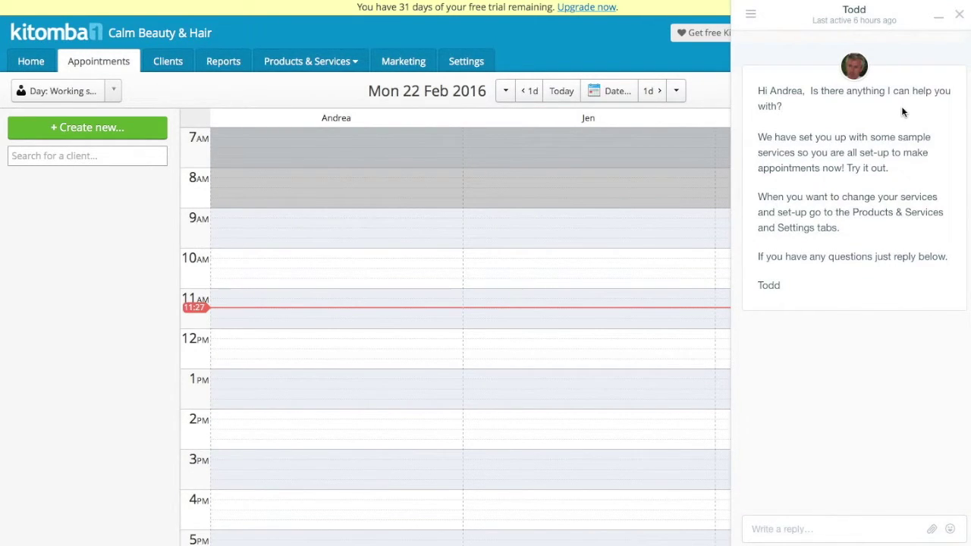
left_click(959, 15)
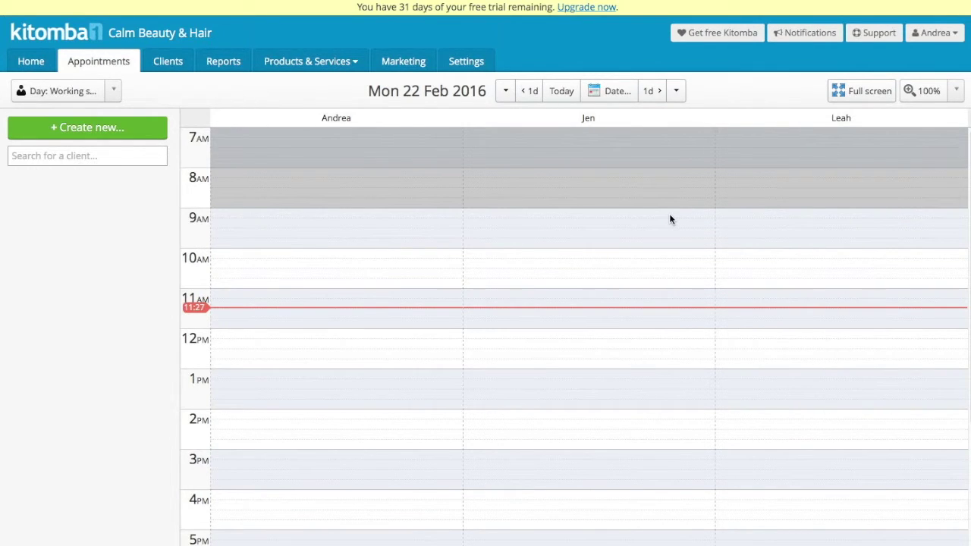
left_click(388, 333)
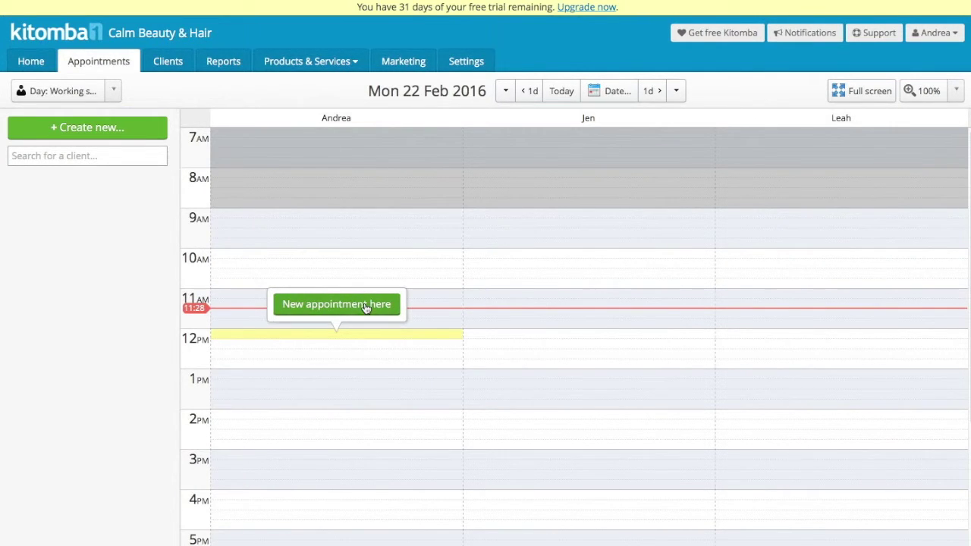
left_click(365, 306)
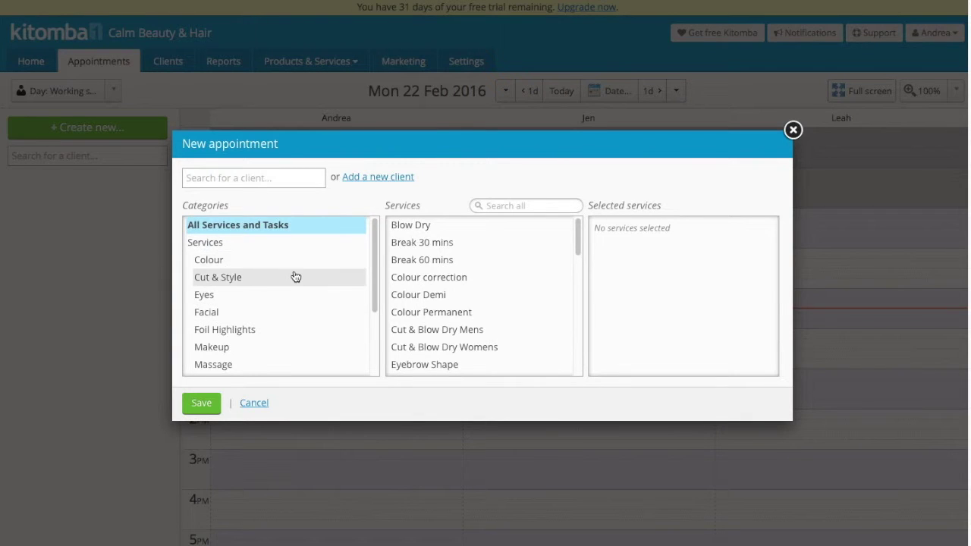
Add Massage Full Body from the Massage category to the noon appointment and save it.
scroll(295, 276, "down", 3)
scroll(295, 276, "up", 2)
scroll(296, 275, "down", 1)
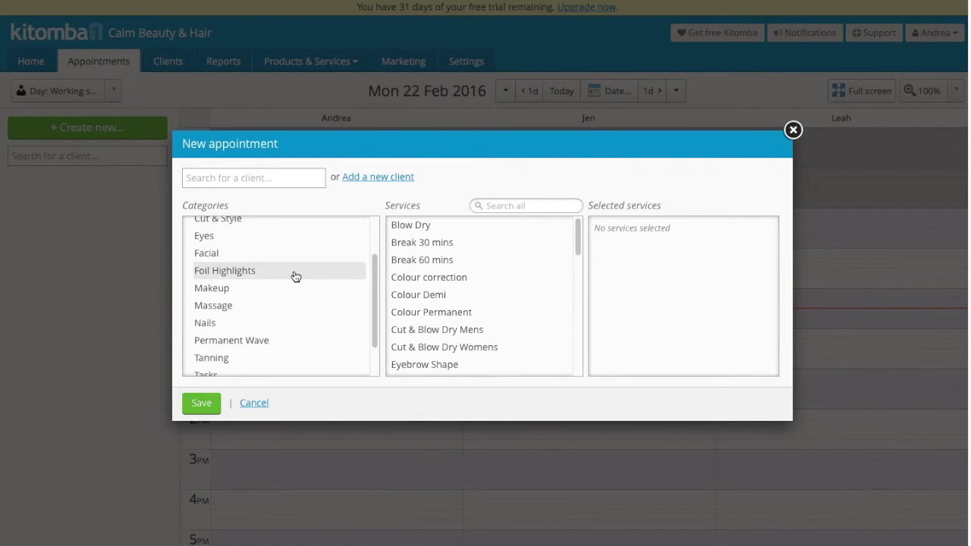
left_click(252, 306)
left_click(429, 249)
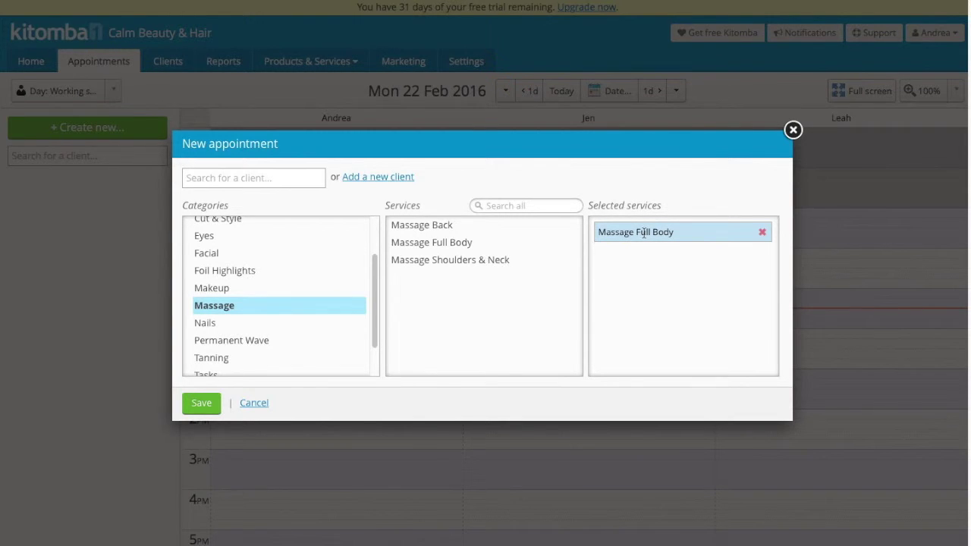
left_click(204, 404)
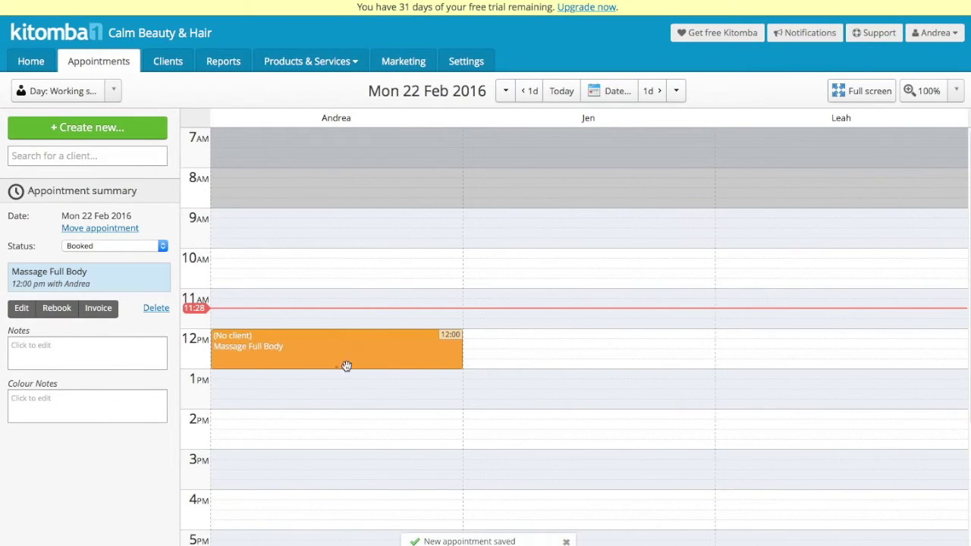
Add a new client to the appointment with her first name, last name and e-mail address.
double_click(257, 351)
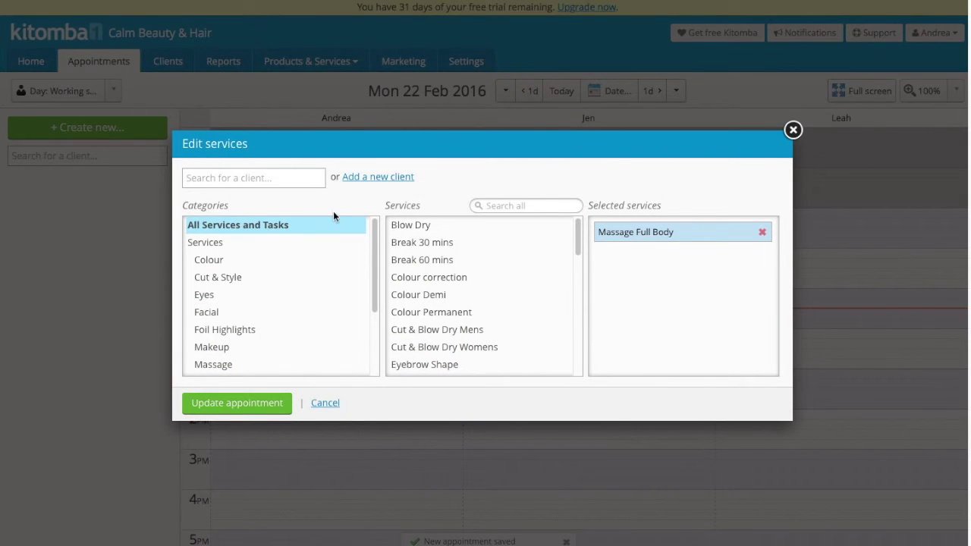
left_click(282, 175)
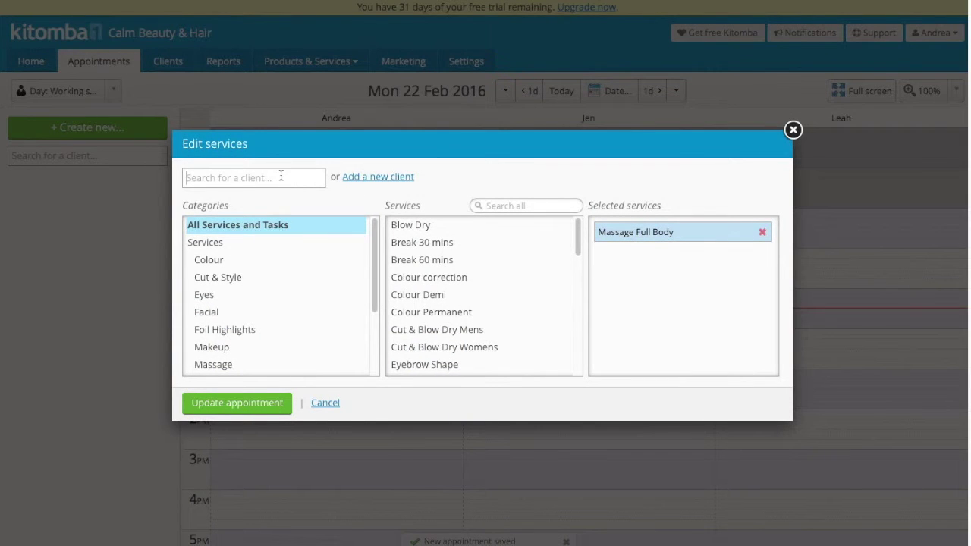
left_click(379, 179)
left_click(249, 213)
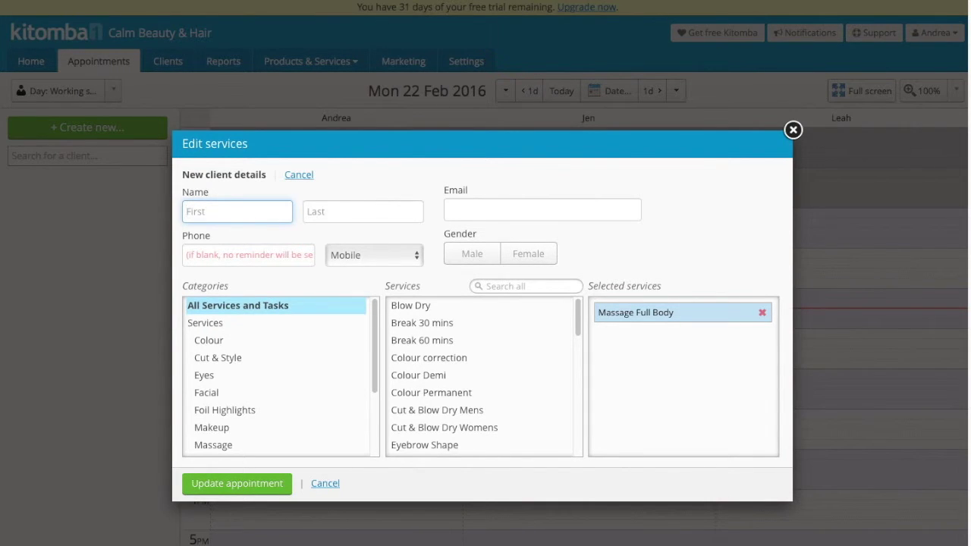
key("Tab")
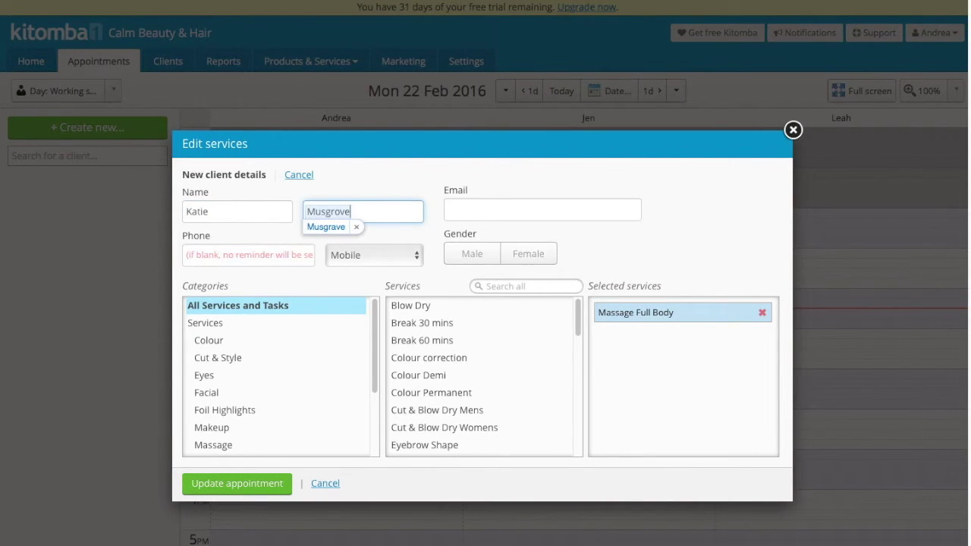
key("Tab")
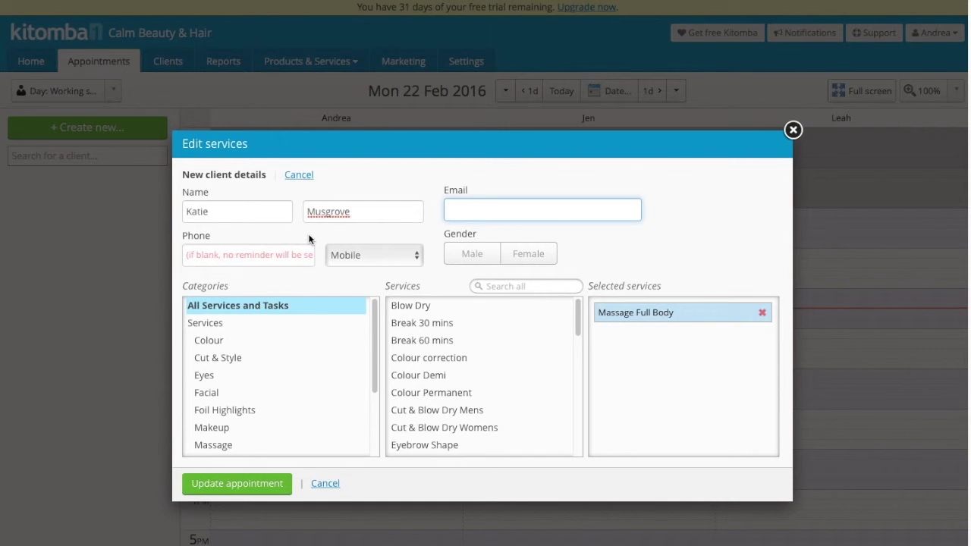
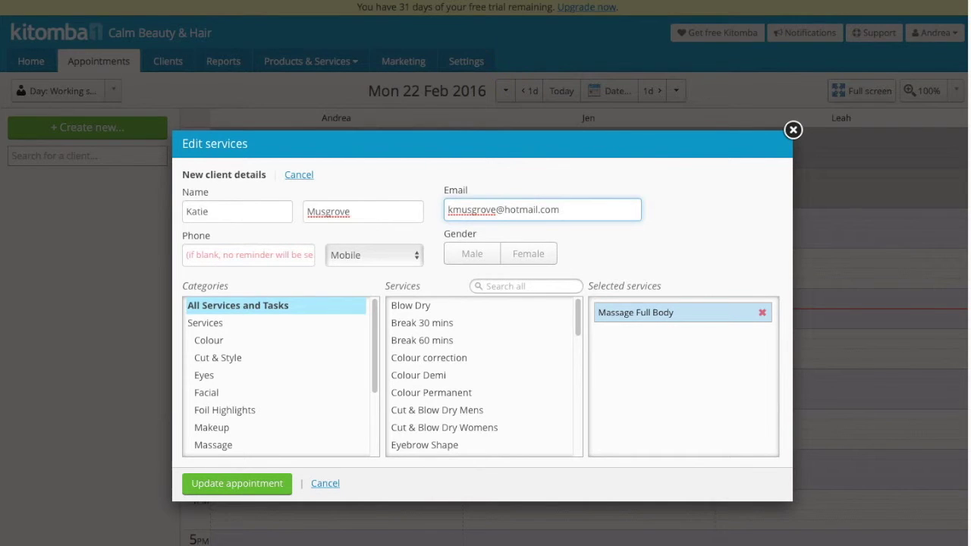
Give the client a phone number and Female gender, update the appointment, then list all services.
left_click(262, 253)
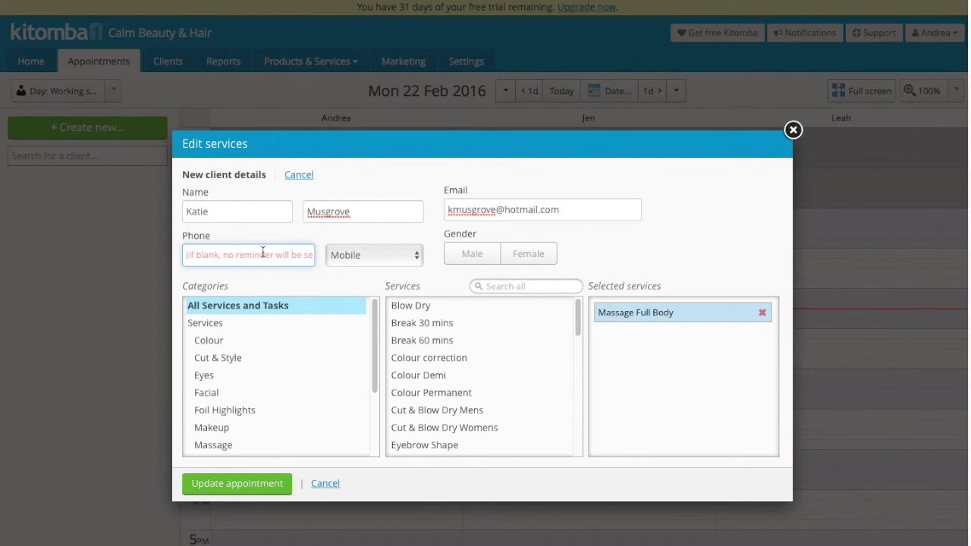
left_click(521, 258)
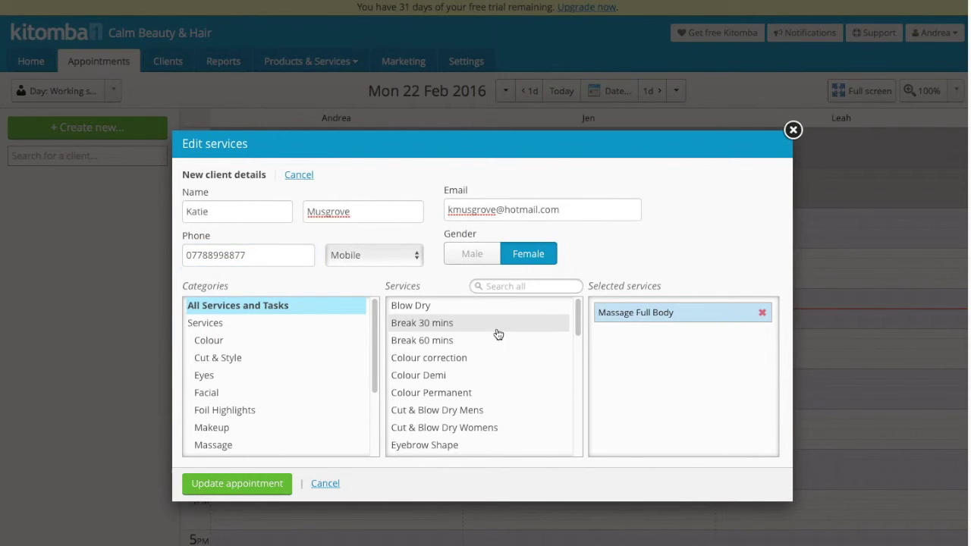
left_click(278, 485)
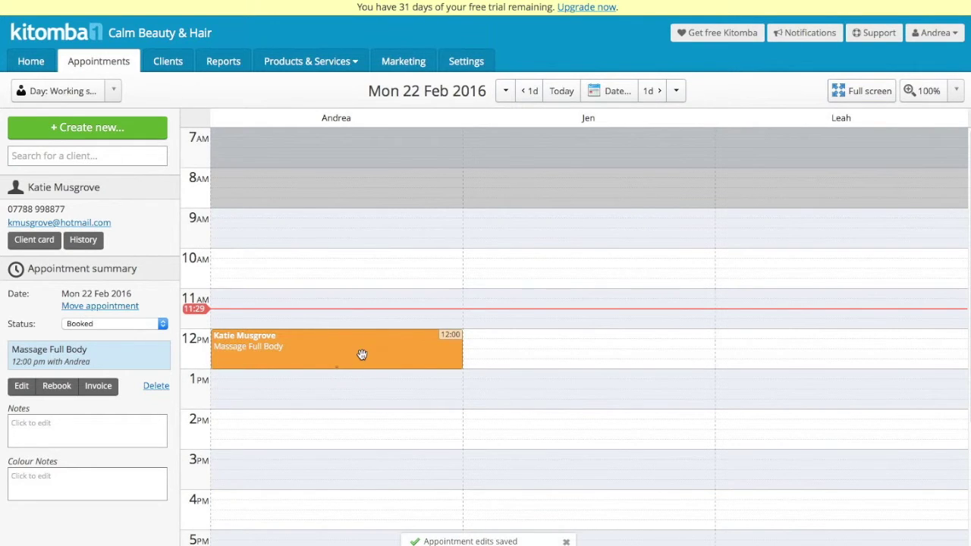
left_click(354, 66)
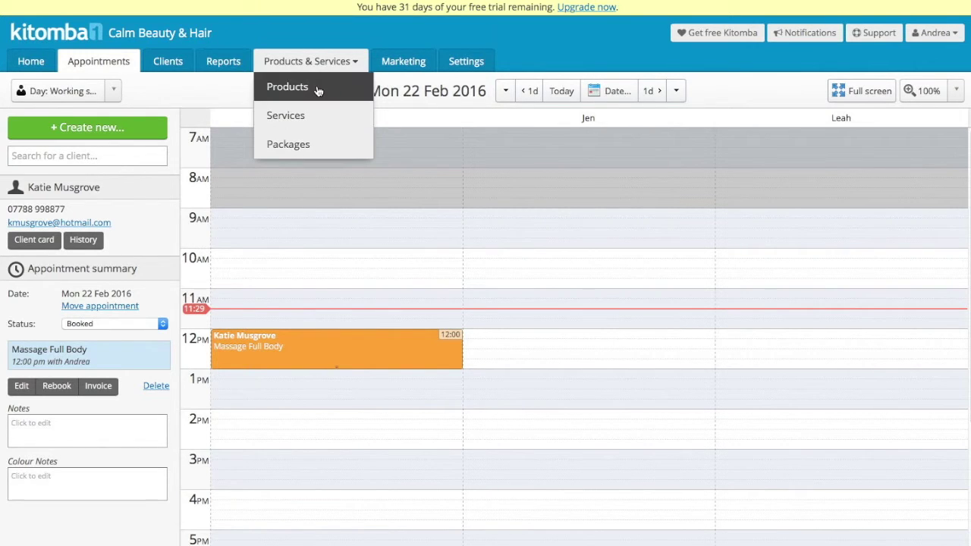
left_click(304, 118)
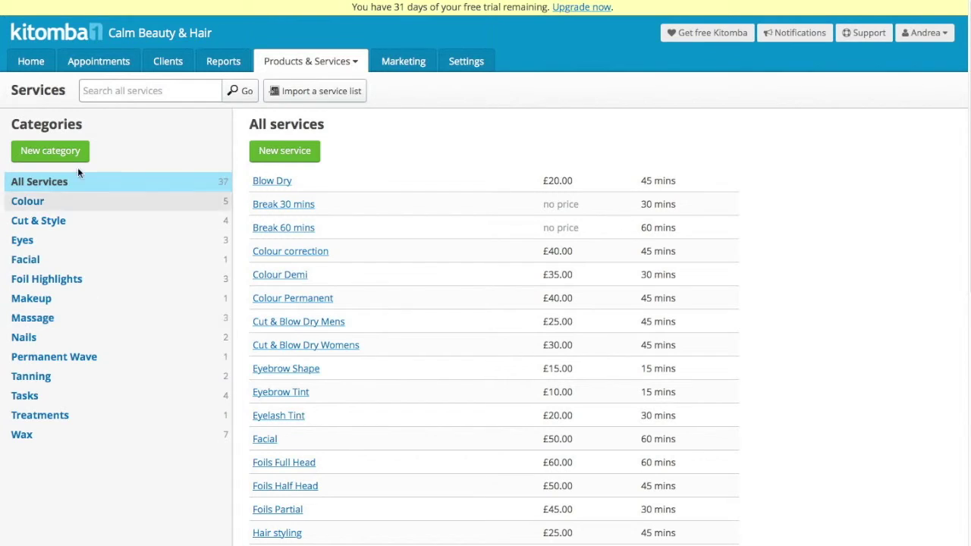
Change the Massage Full Body standard price to 55.00 and save.
left_click(53, 324)
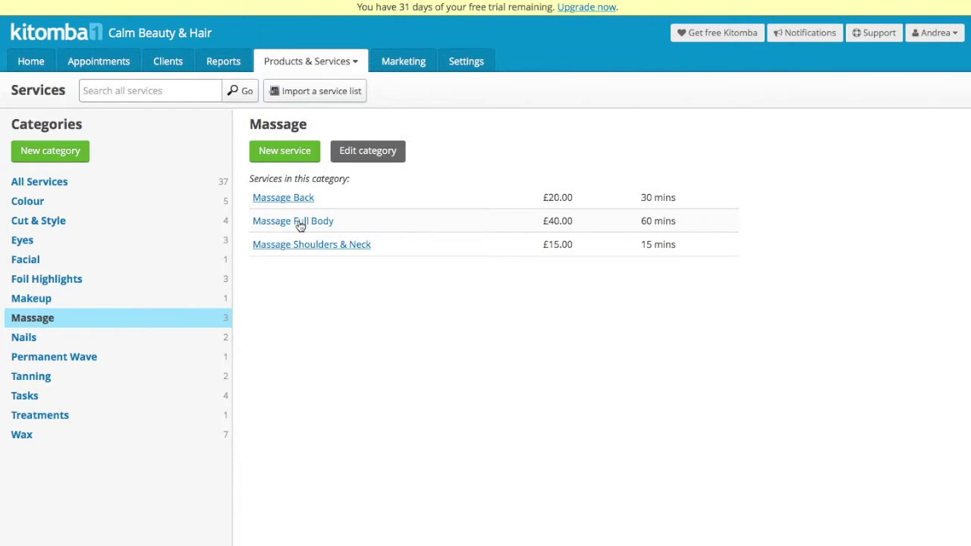
left_click(301, 225)
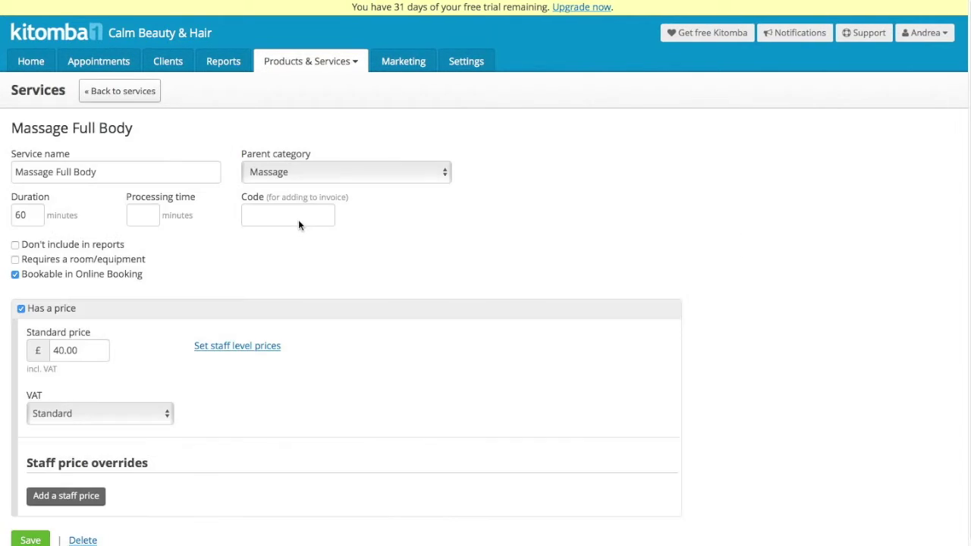
double_click(70, 349)
type("55.00")
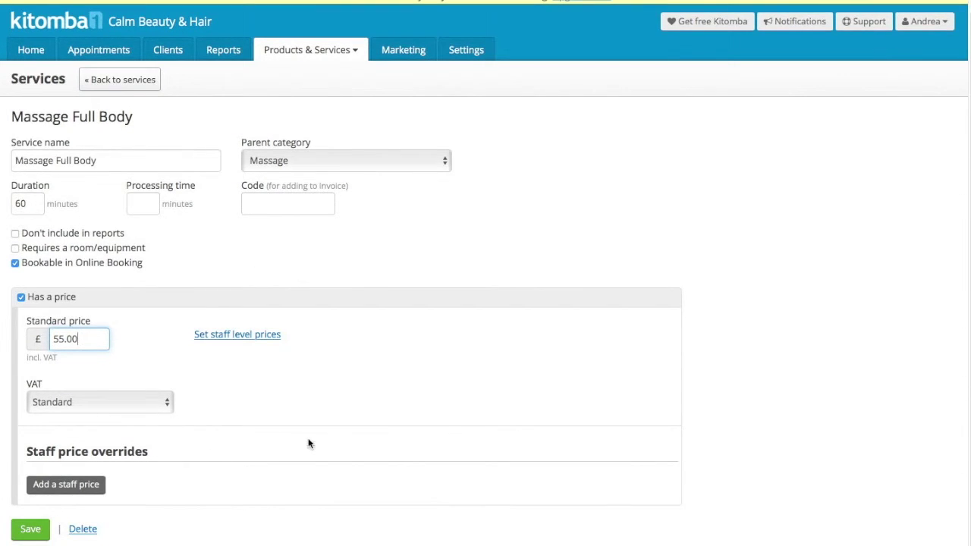
left_click(41, 537)
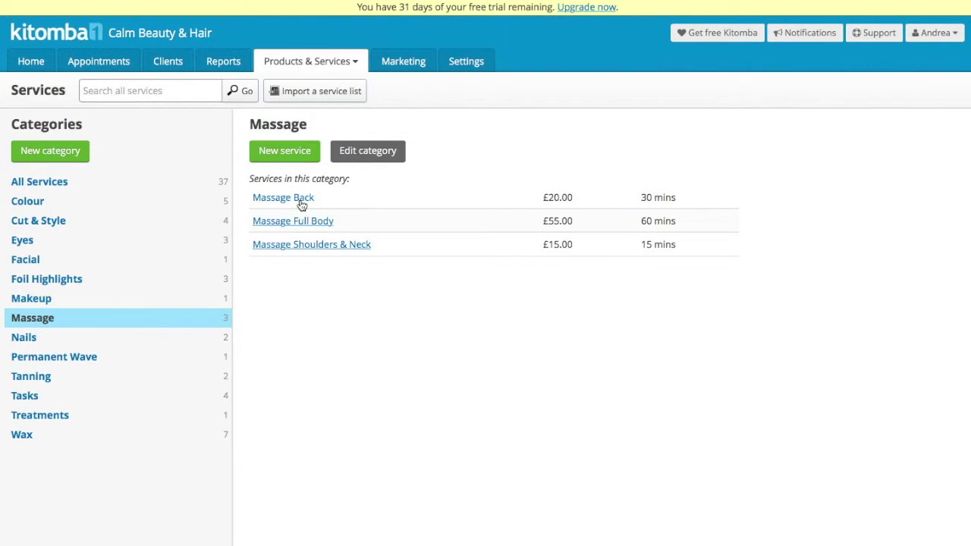
Delete the Foils Full Head service from the Foil Highlights category.
left_click(137, 283)
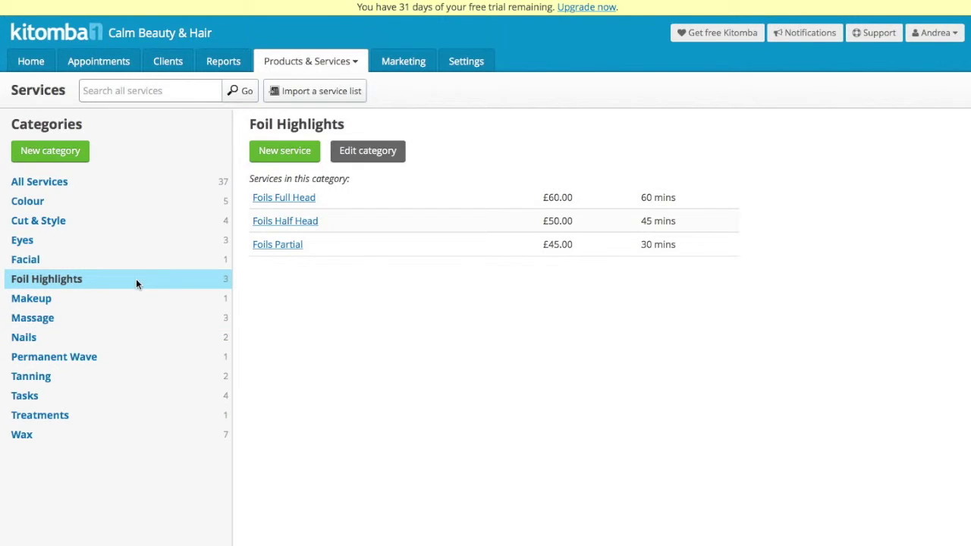
left_click(291, 198)
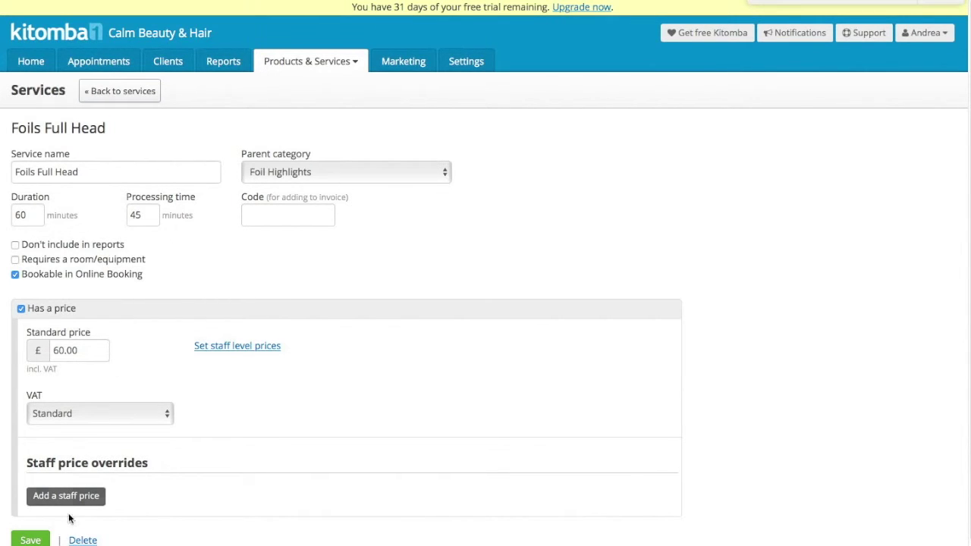
left_click(84, 541)
left_click(425, 315)
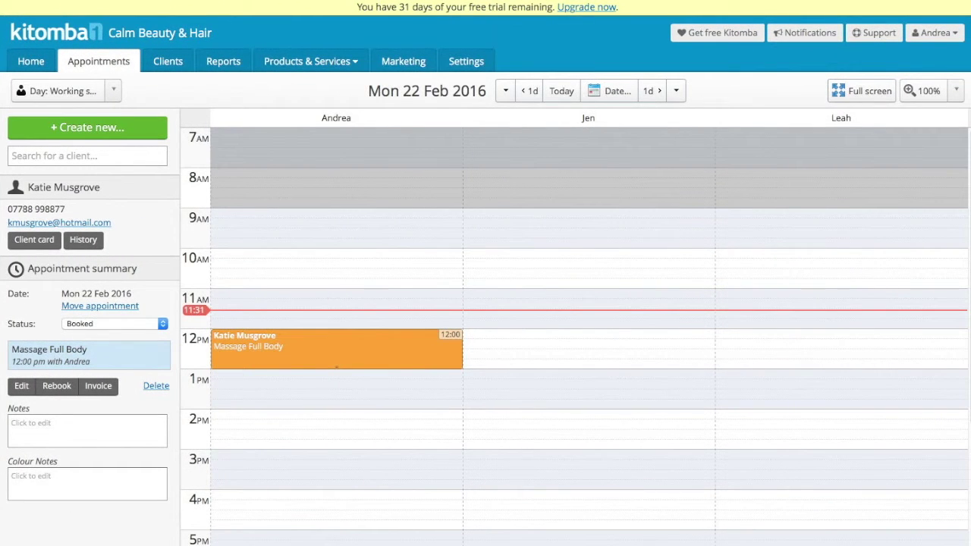
In the Online Booking settings, set the brand colour to magenta #d018d6.
left_click(473, 65)
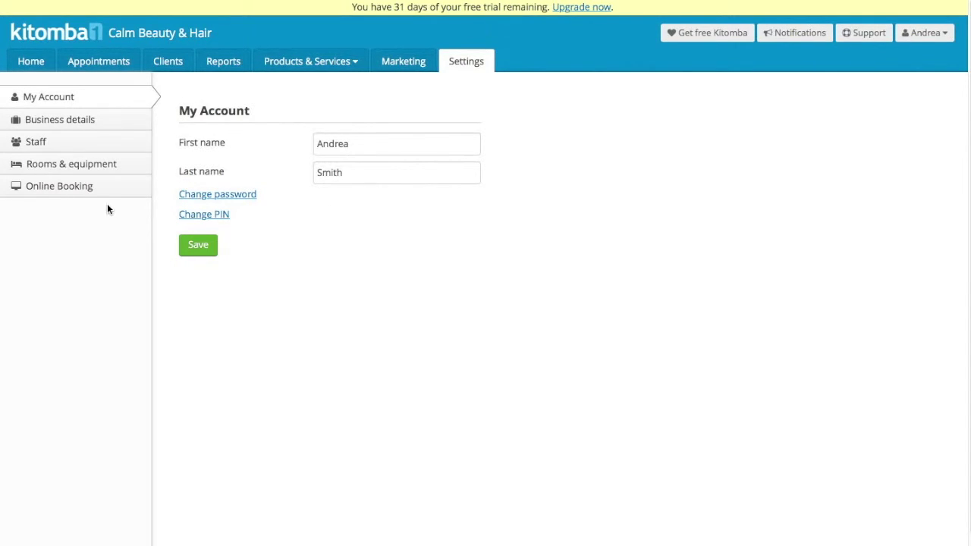
left_click(57, 186)
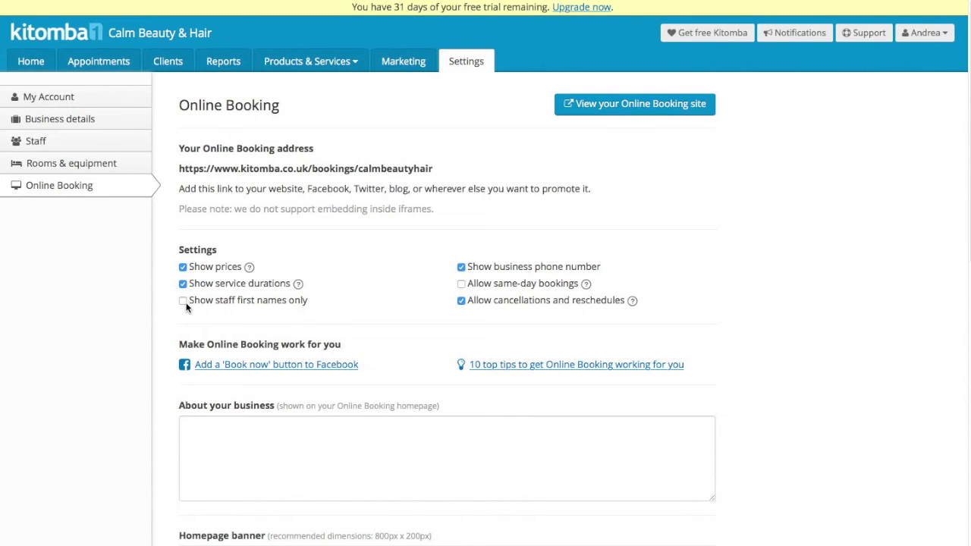
scroll(511, 303, "down", 3)
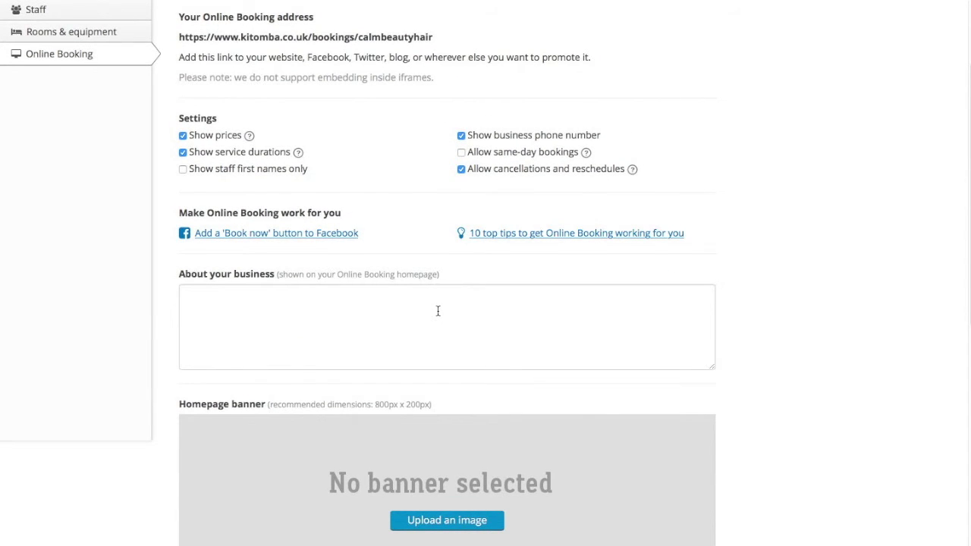
scroll(438, 311, "down", 3)
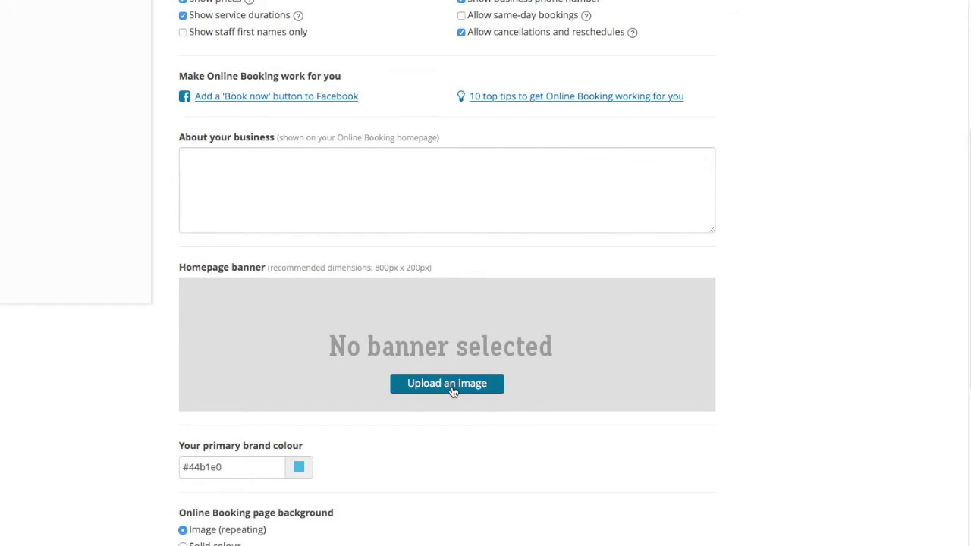
scroll(452, 386, "down", 3)
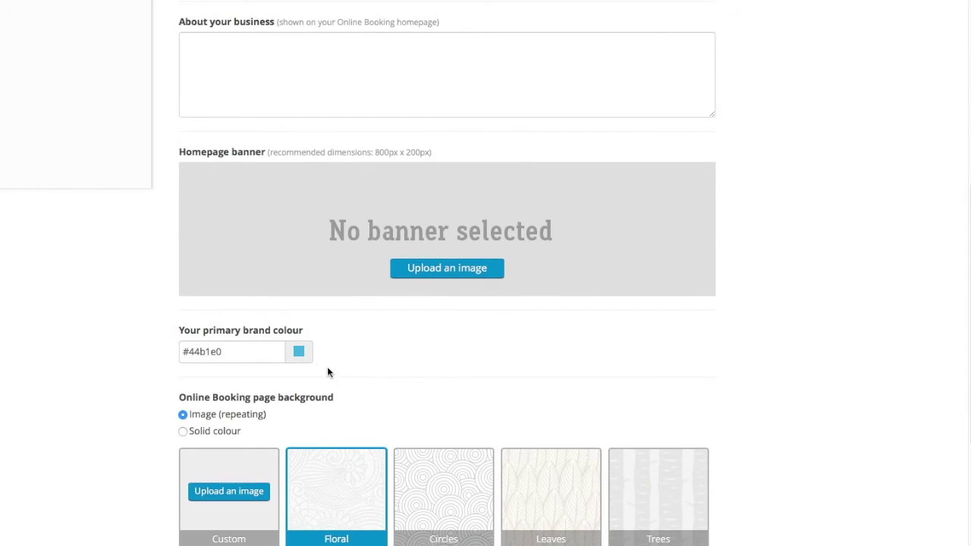
scroll(300, 358, "down", 2)
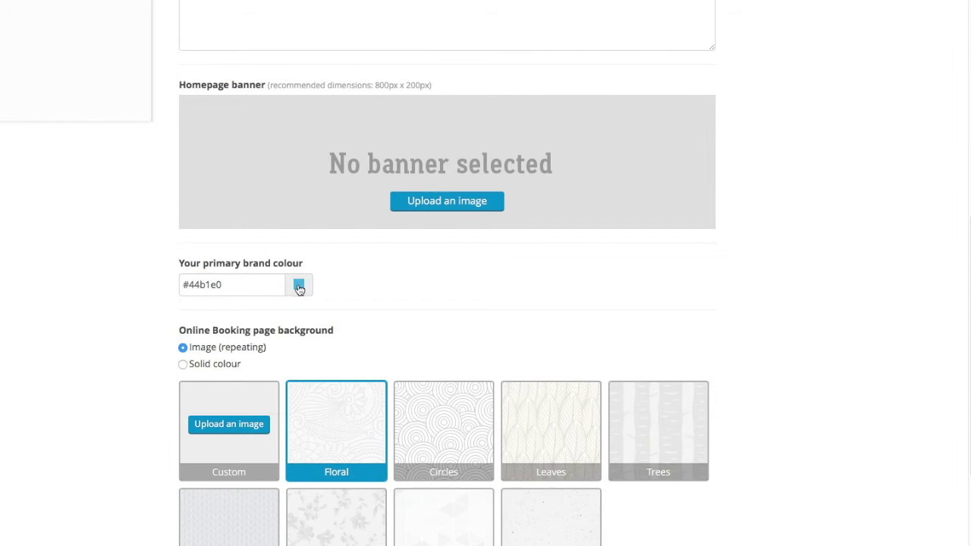
left_click(299, 287)
left_click(299, 319)
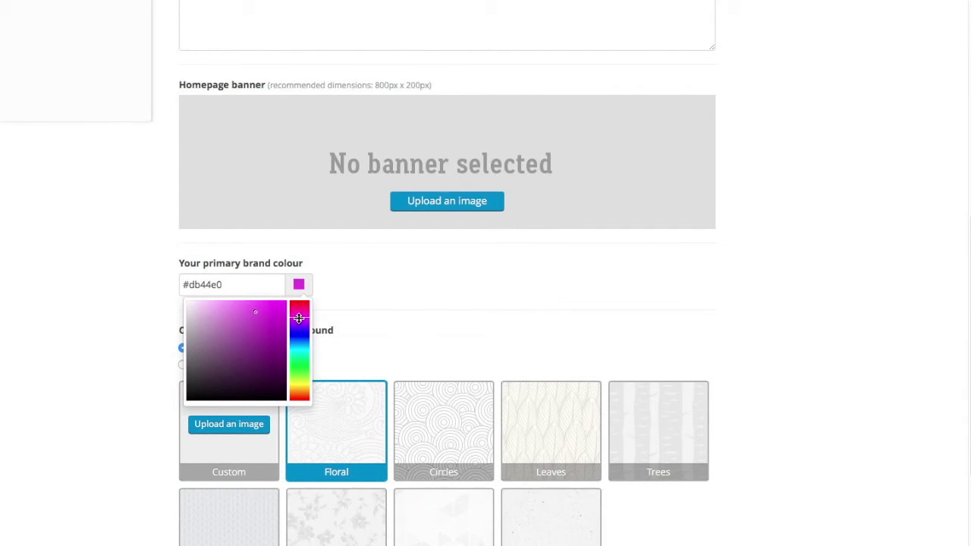
left_click(276, 316)
left_click(402, 323)
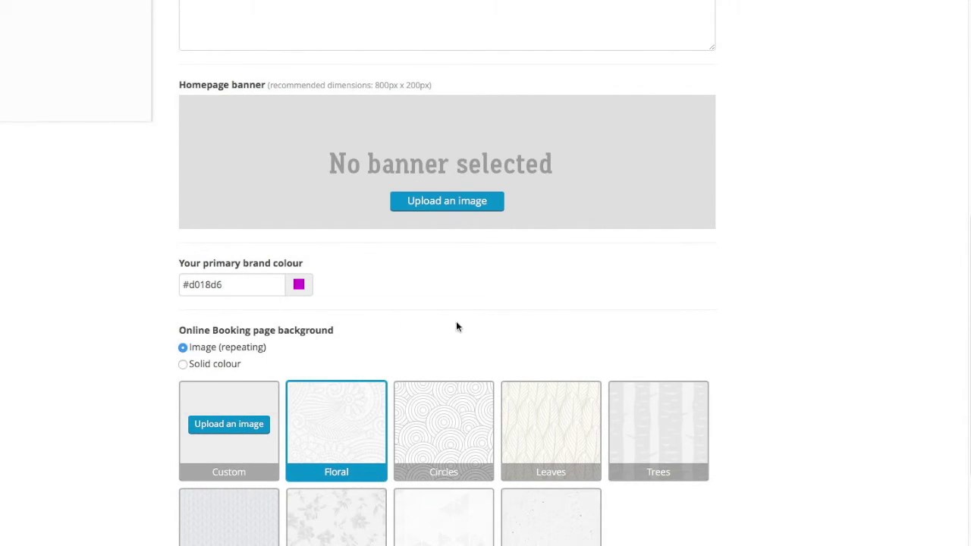
Choose the Paper background pattern and save the online booking settings.
scroll(456, 327, "down", 2)
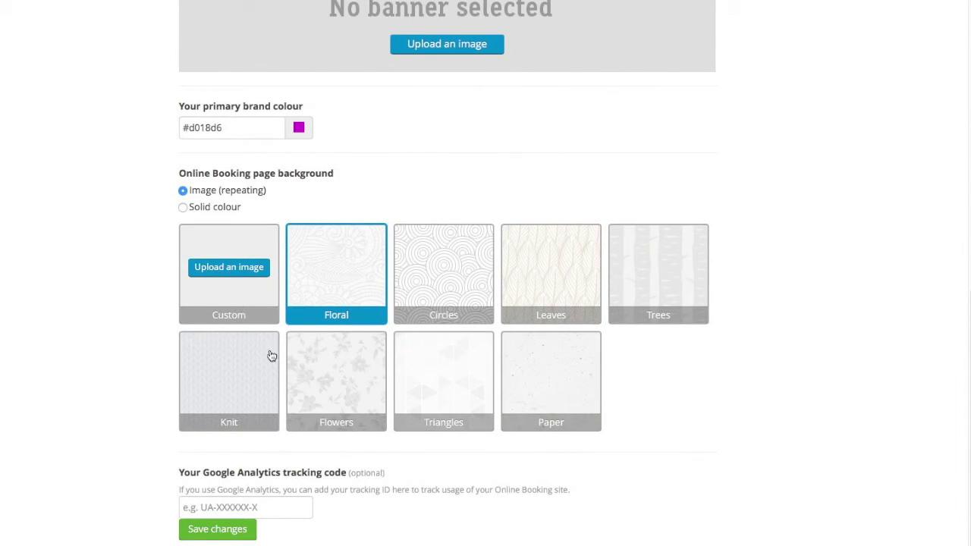
left_click(540, 380)
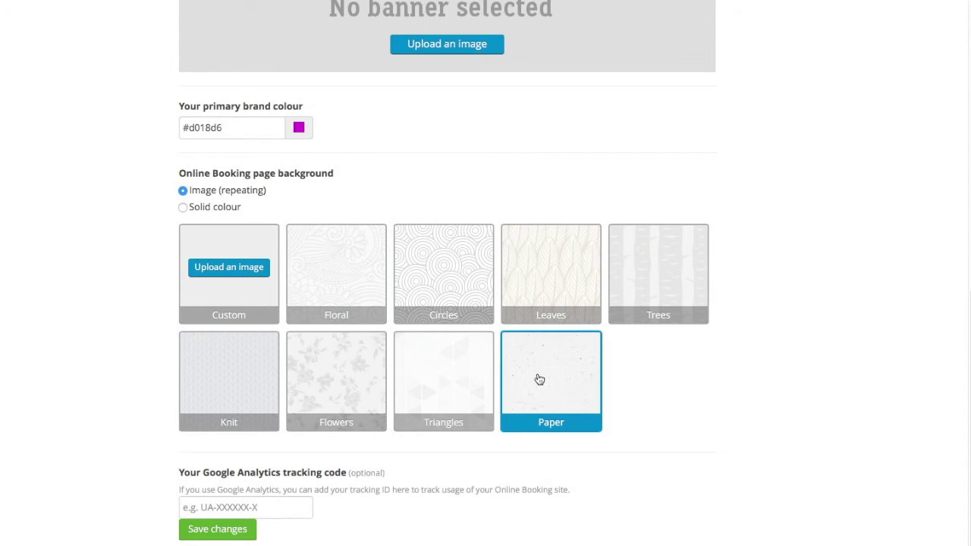
left_click(228, 529)
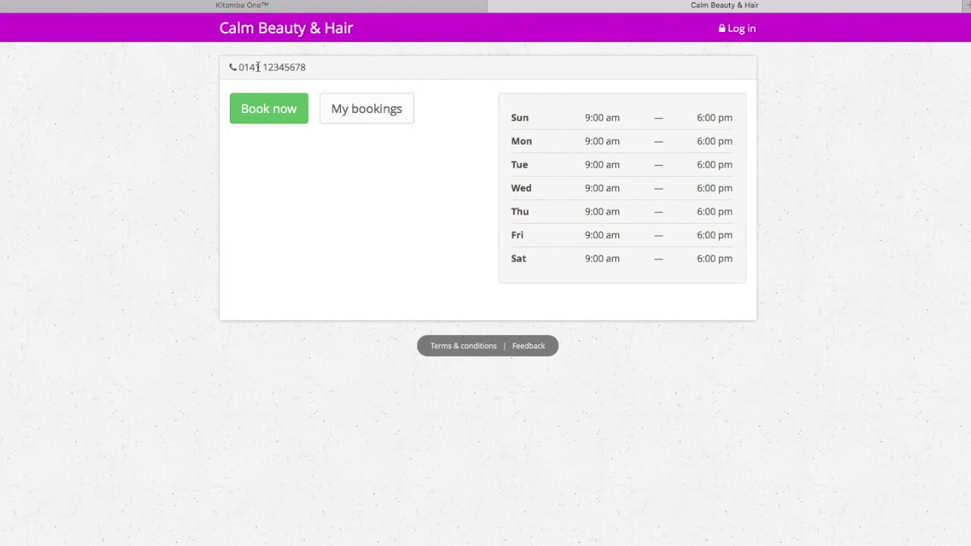
Start a new booking from the Calm Beauty & Hair site's Book now button.
left_click(267, 112)
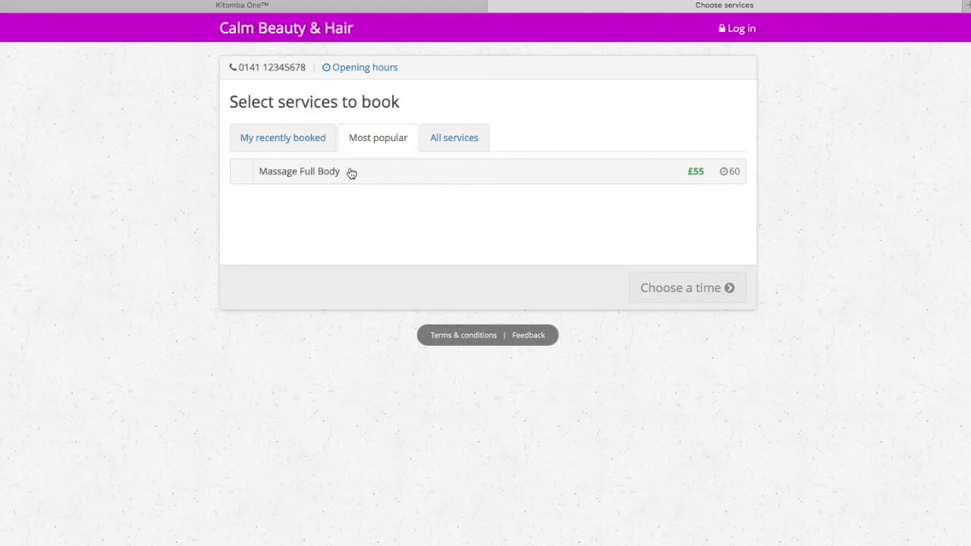
Select the Facial service, choose Wed 24 Feb at 11:00, and continue to log-in.
left_click(447, 139)
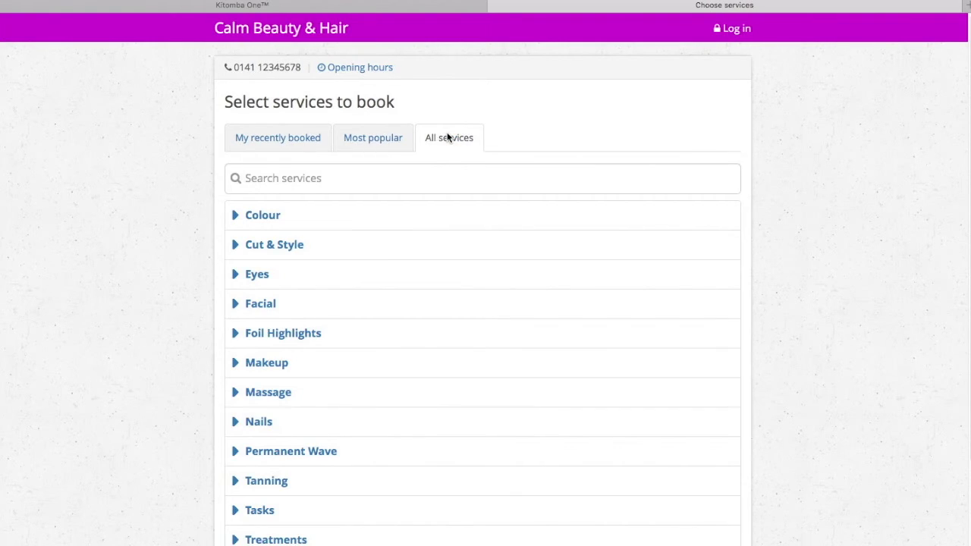
scroll(418, 255, "down", 3)
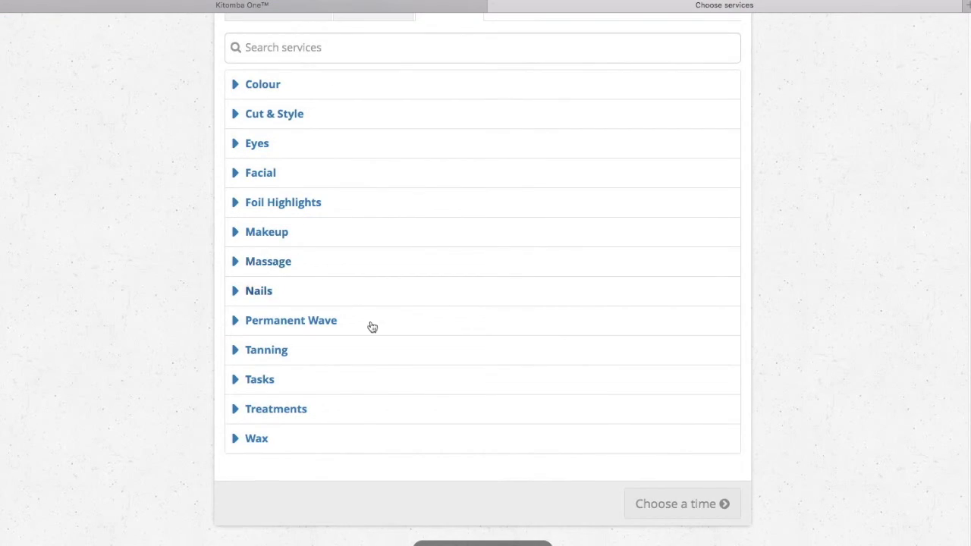
left_click(262, 175)
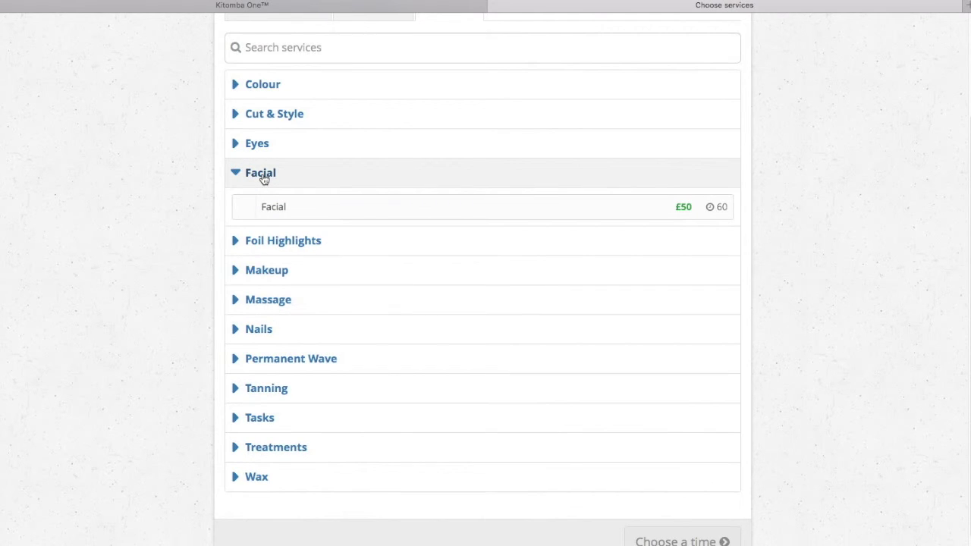
left_click(279, 209)
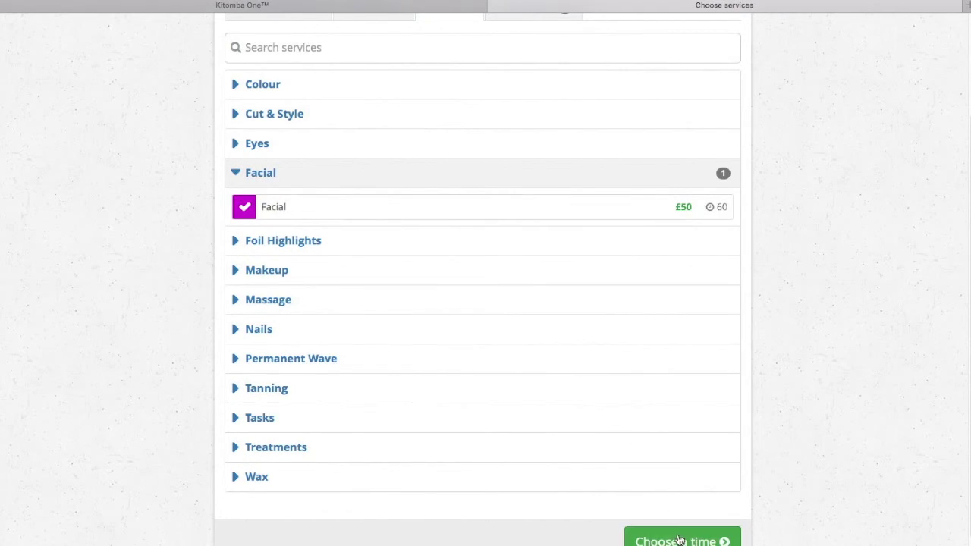
scroll(679, 541, "up", 3)
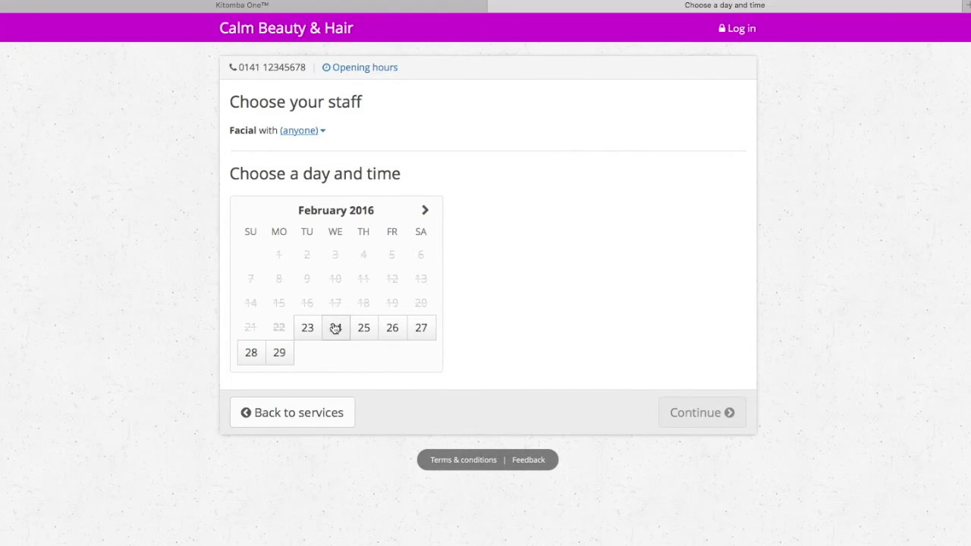
left_click(336, 329)
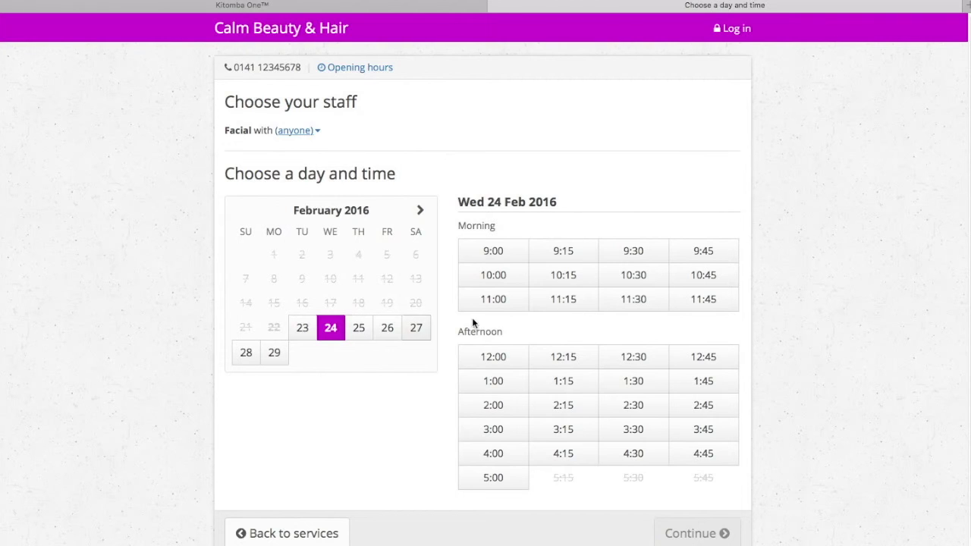
left_click(504, 301)
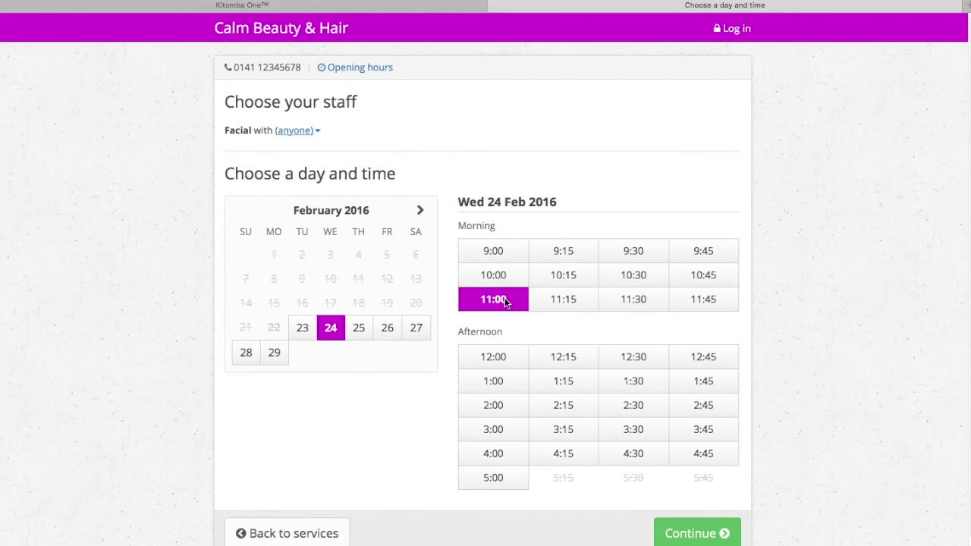
left_click(702, 534)
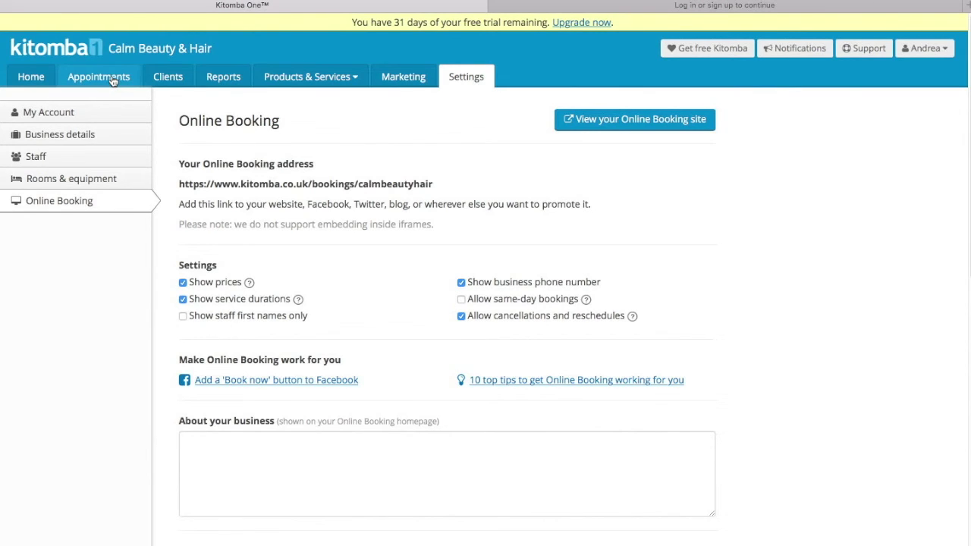
Show the appointment book and advance it two days to Wednesday 24 Feb 2016.
left_click(111, 76)
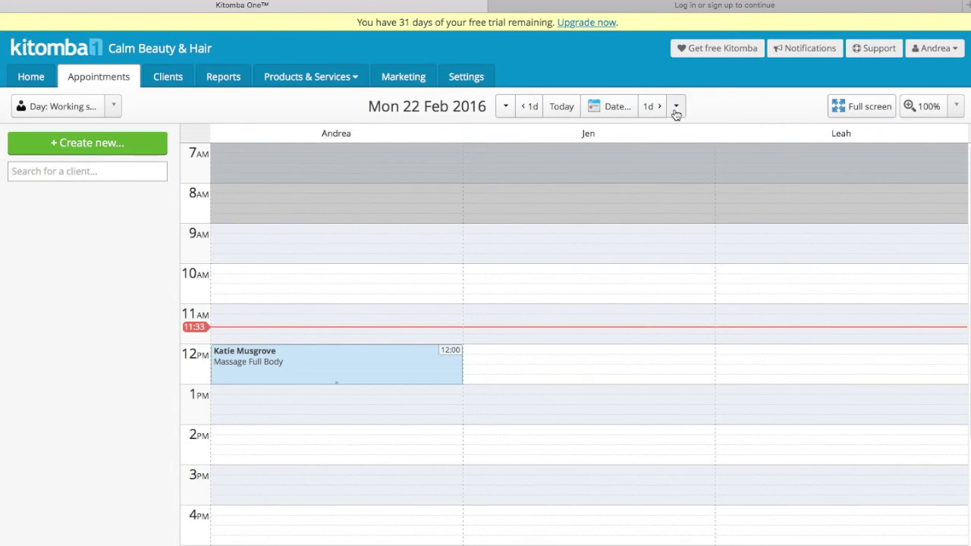
left_click(659, 108)
left_click(659, 108)
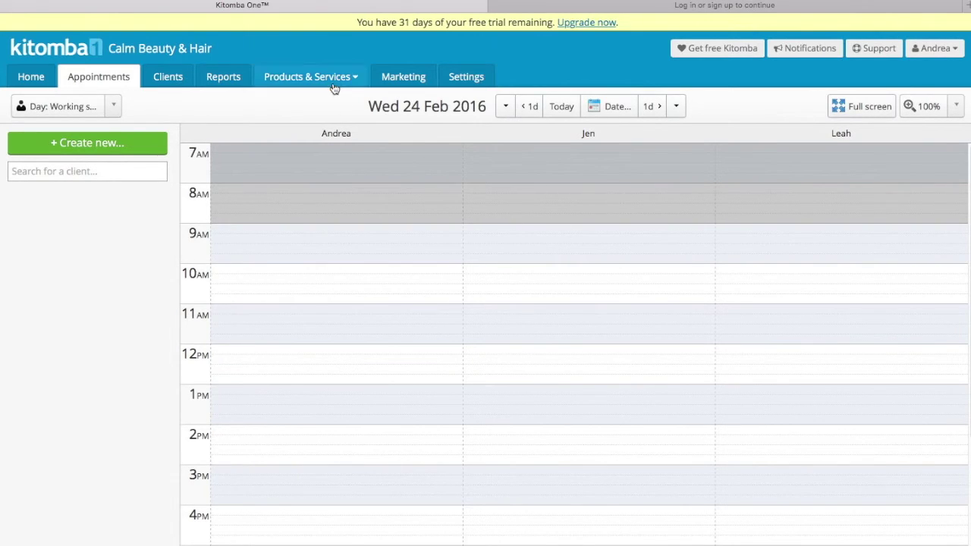
Go through Reports and the Products & Services menu to the Marketing Campaigns page offering MailChimp linking.
left_click(231, 80)
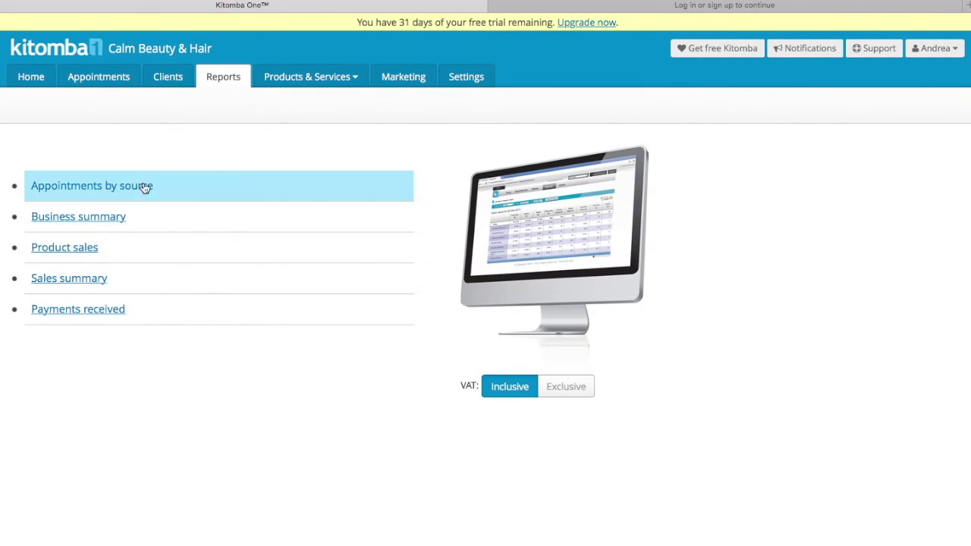
left_click(354, 79)
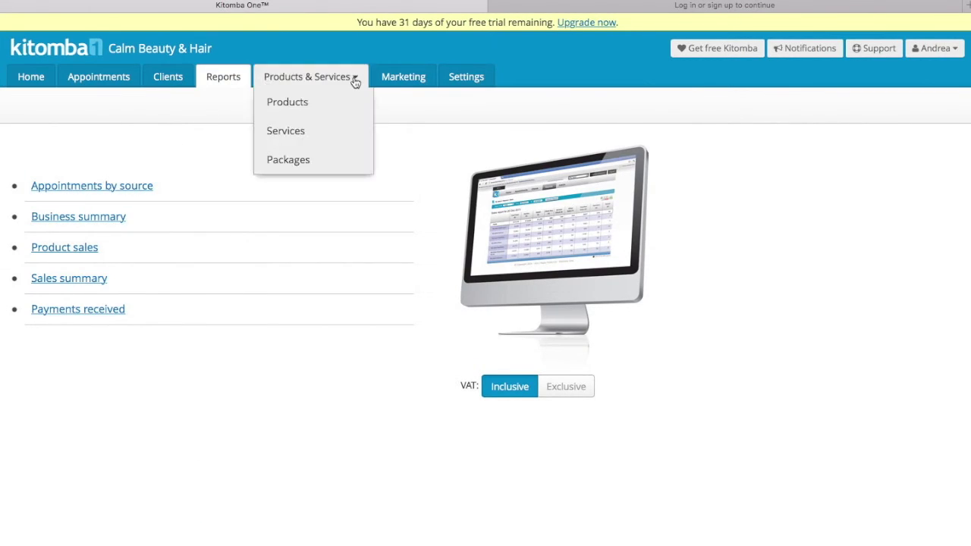
left_click(418, 80)
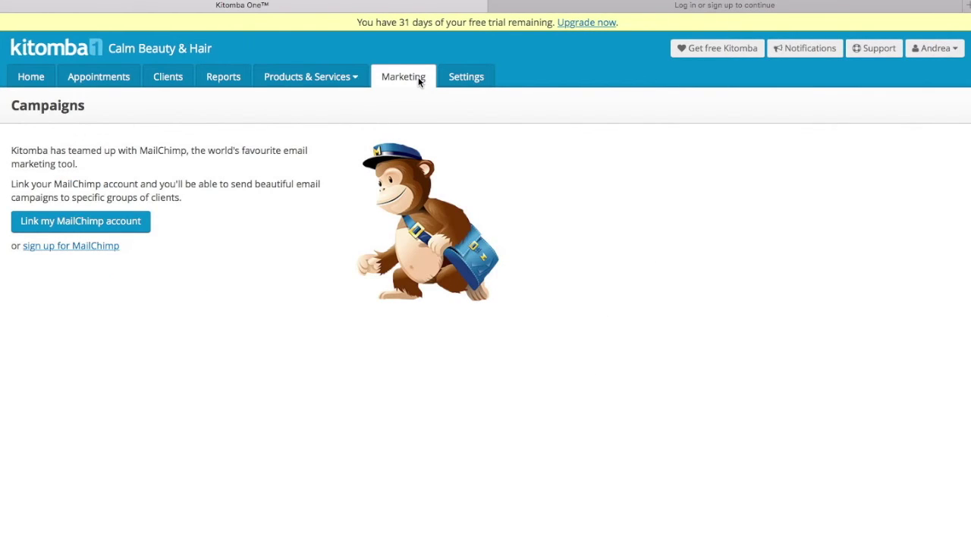